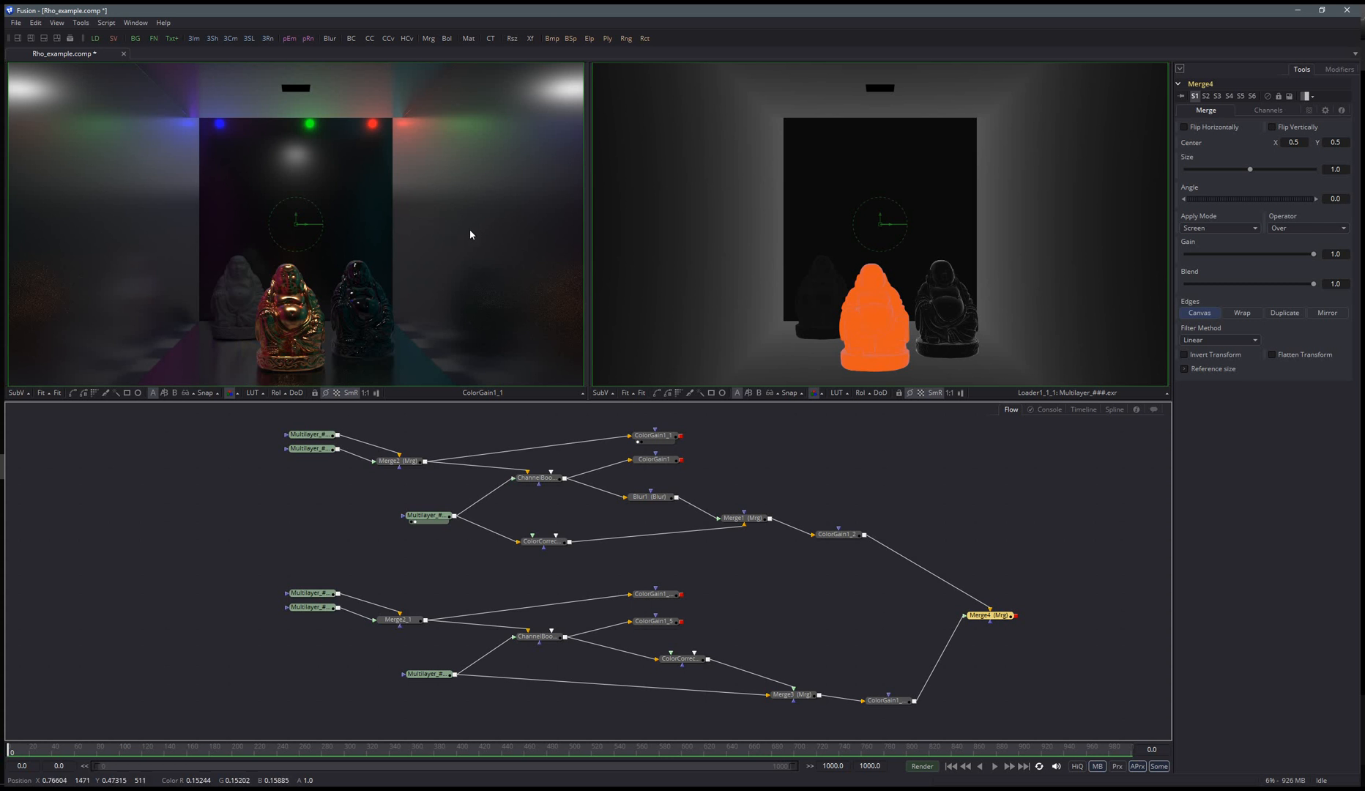
Step: Check which OpenEXR channels are assigned to red, green and blue in Loader1 and Loader1_2
left_click(312, 435)
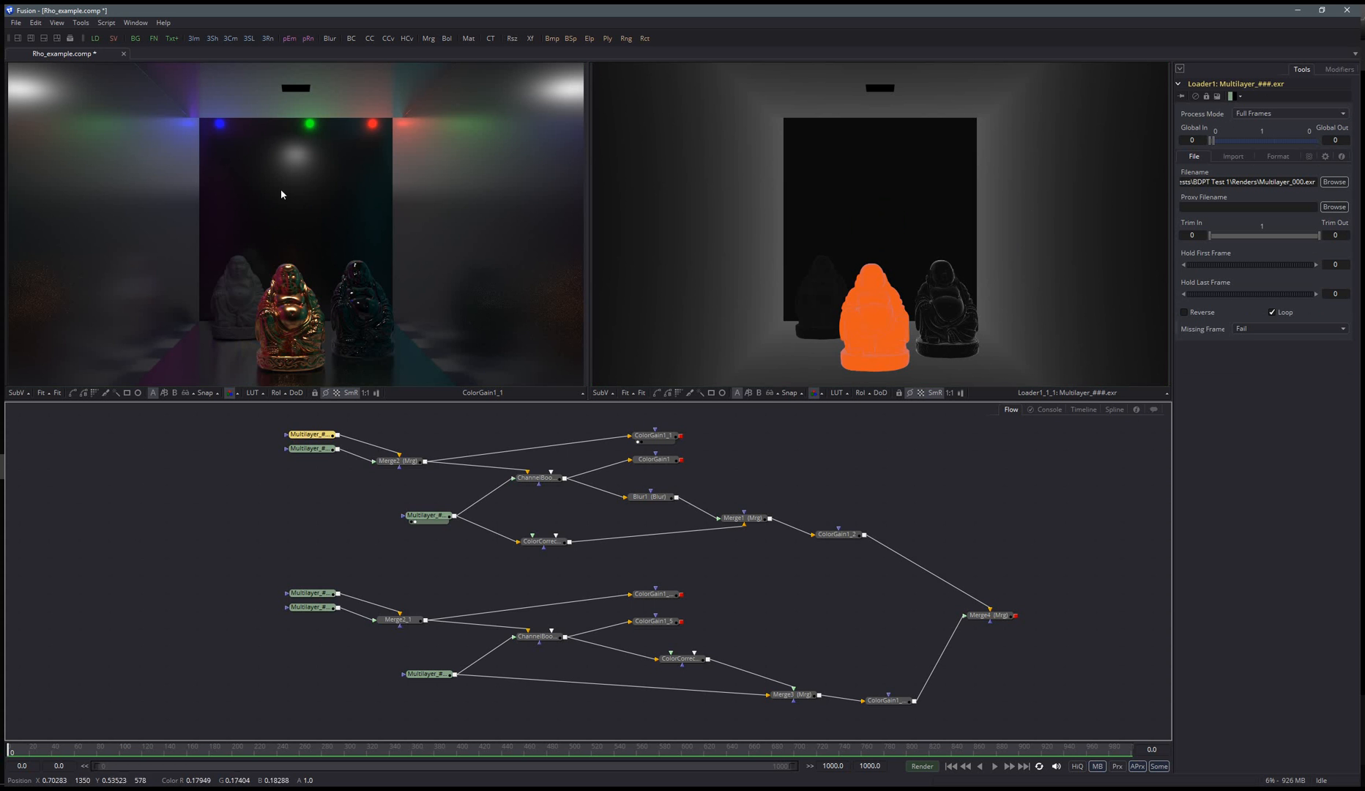
left_click(1278, 157)
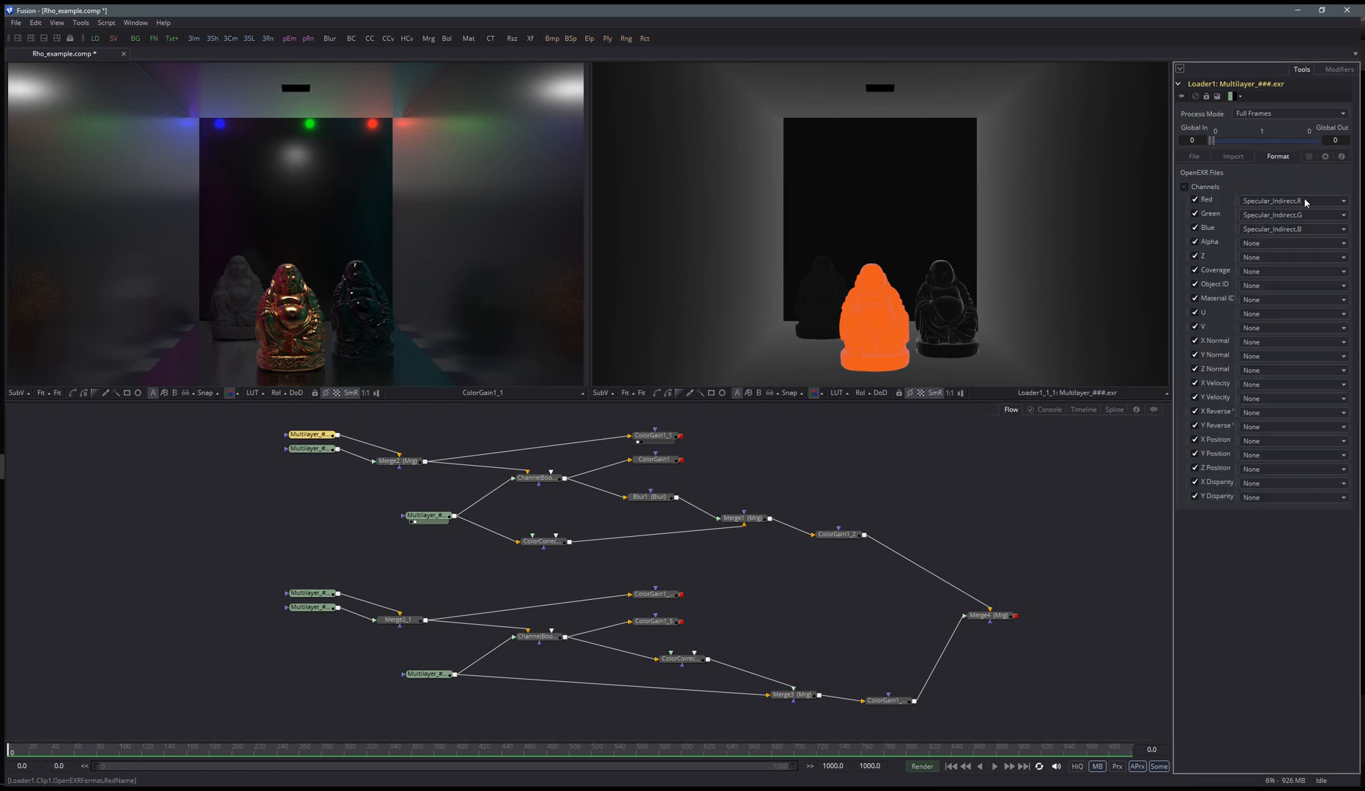
left_click(309, 453)
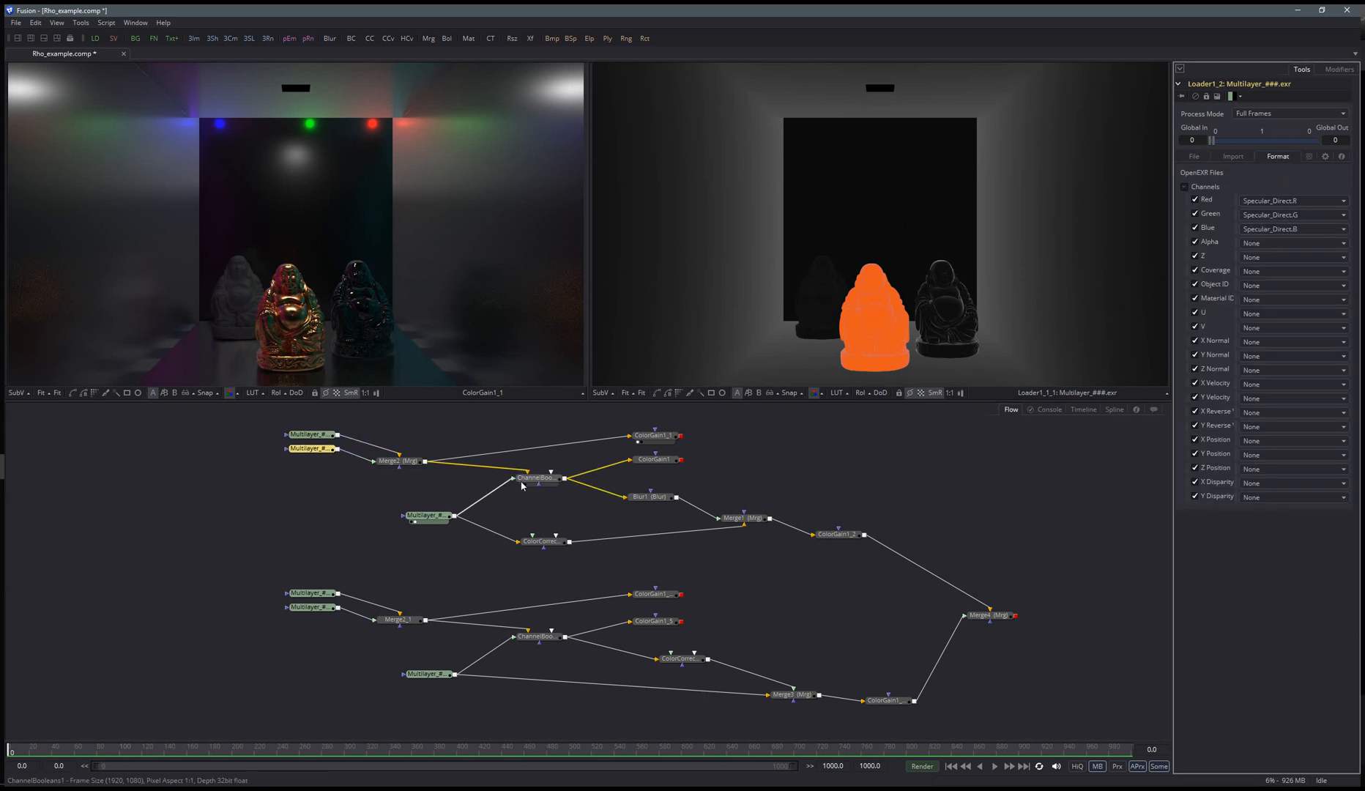
Step: View Merge2 in the first viewer, switch that viewer back to ColorGain1_1 and show the ColorGain1_1 settings
left_click(386, 464)
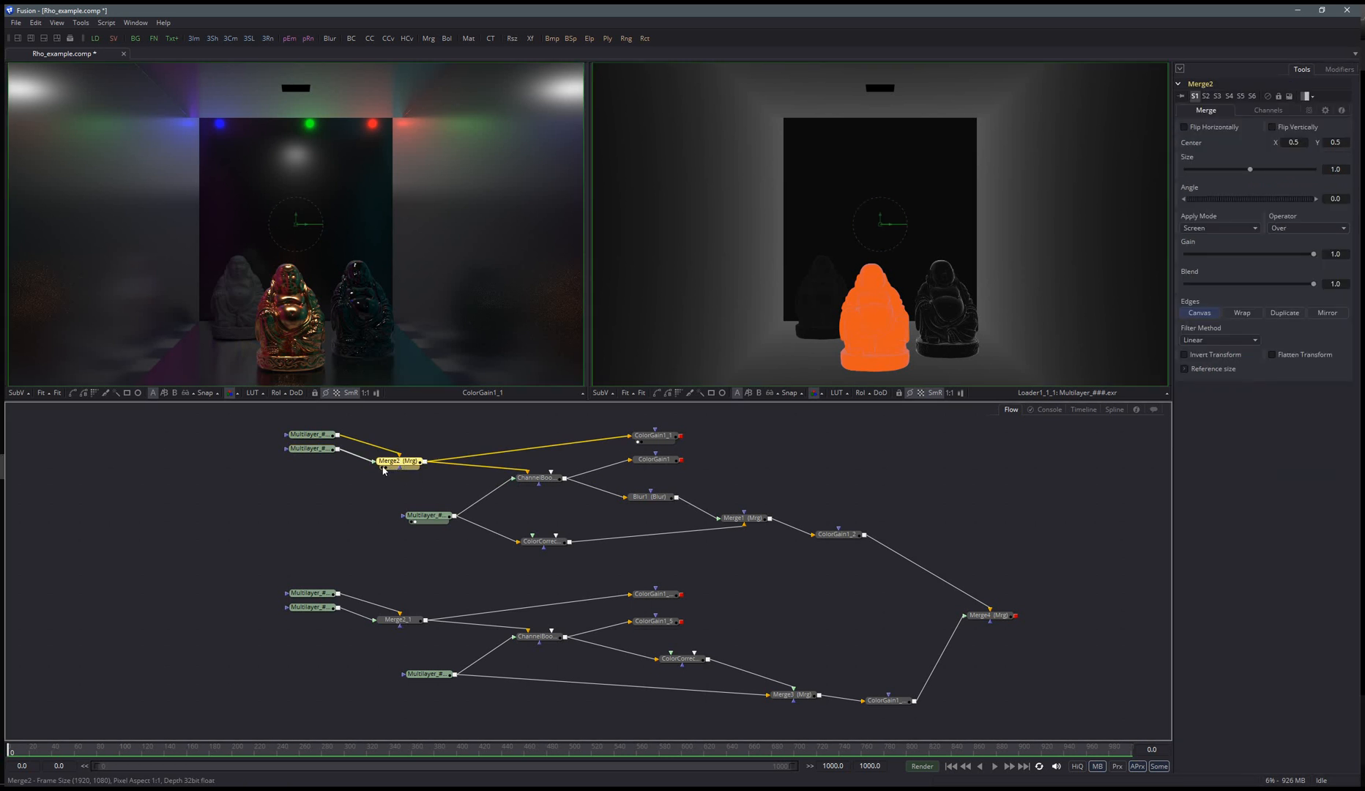
key("1")
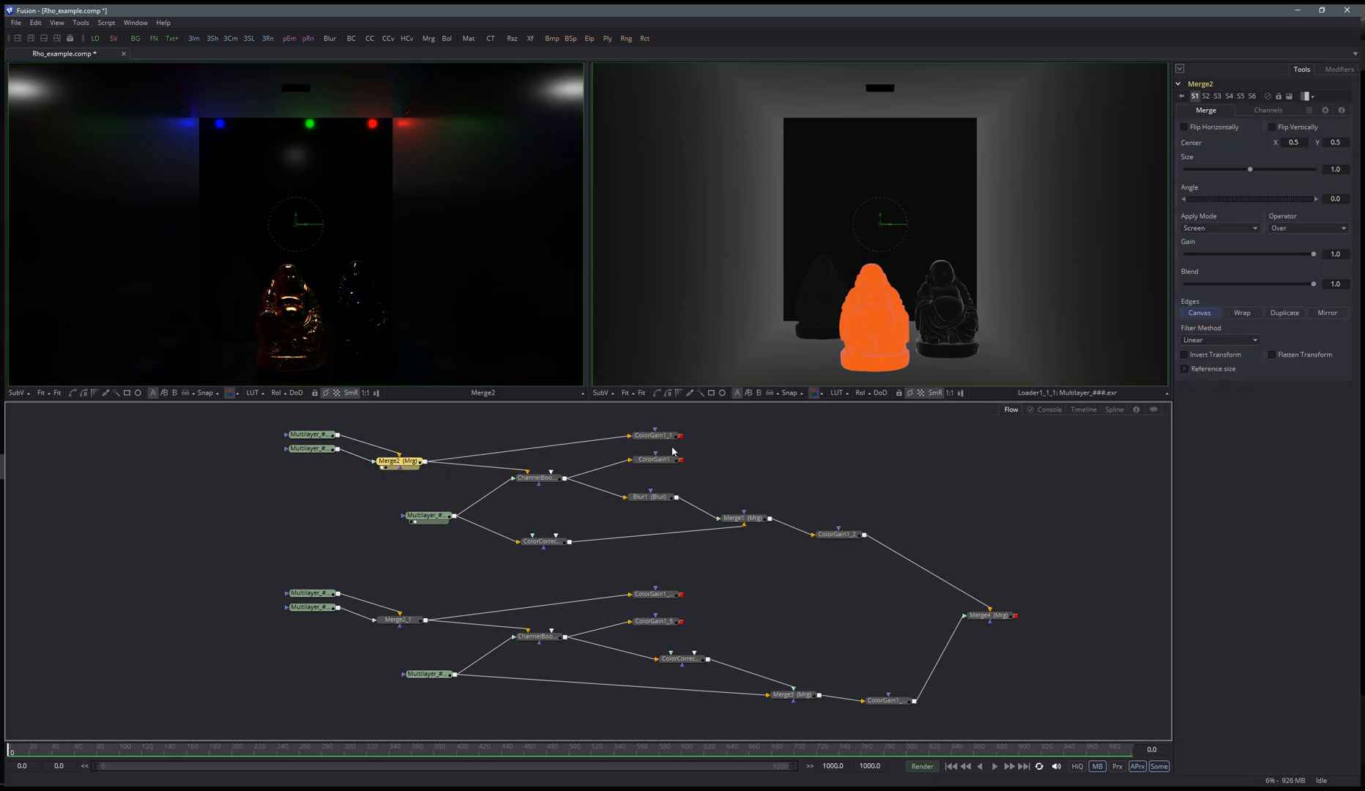
left_click(638, 443)
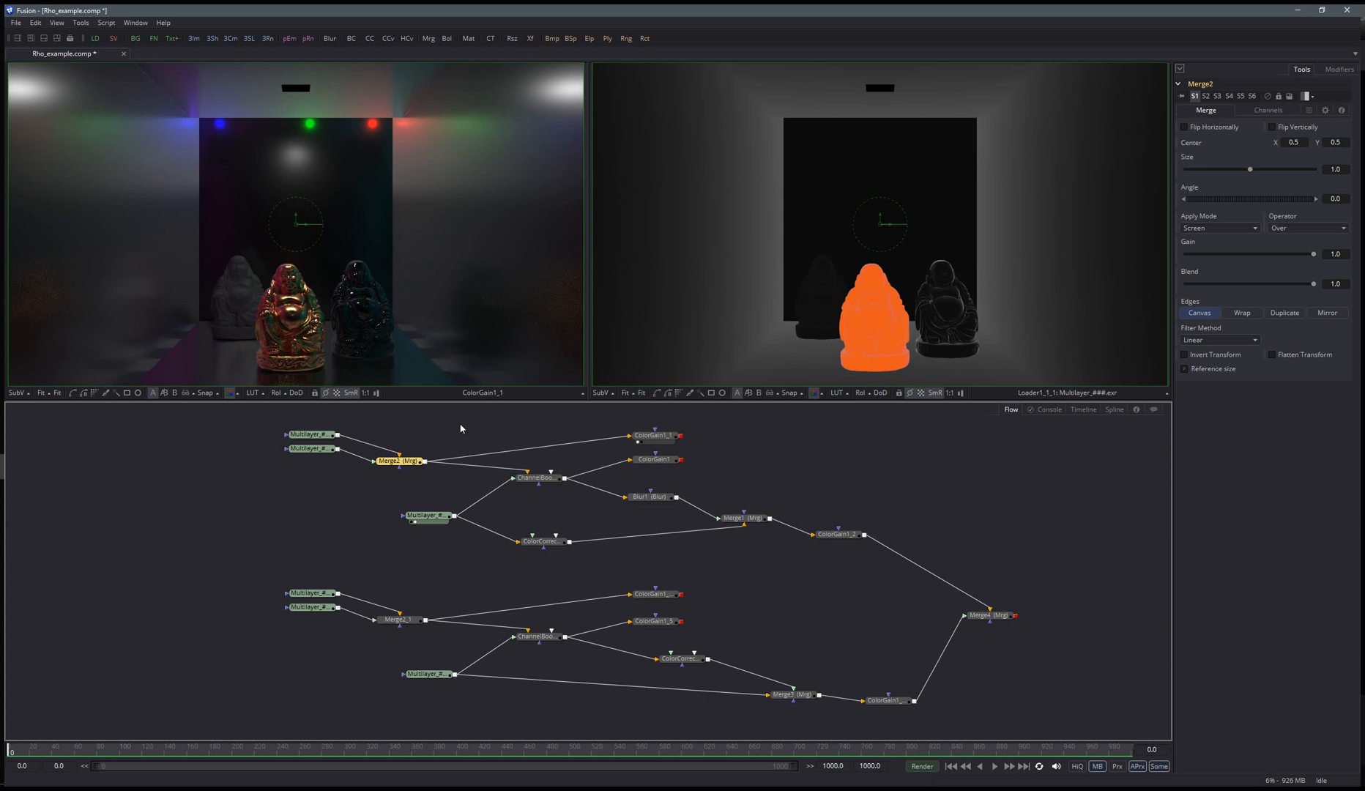
left_click(653, 438)
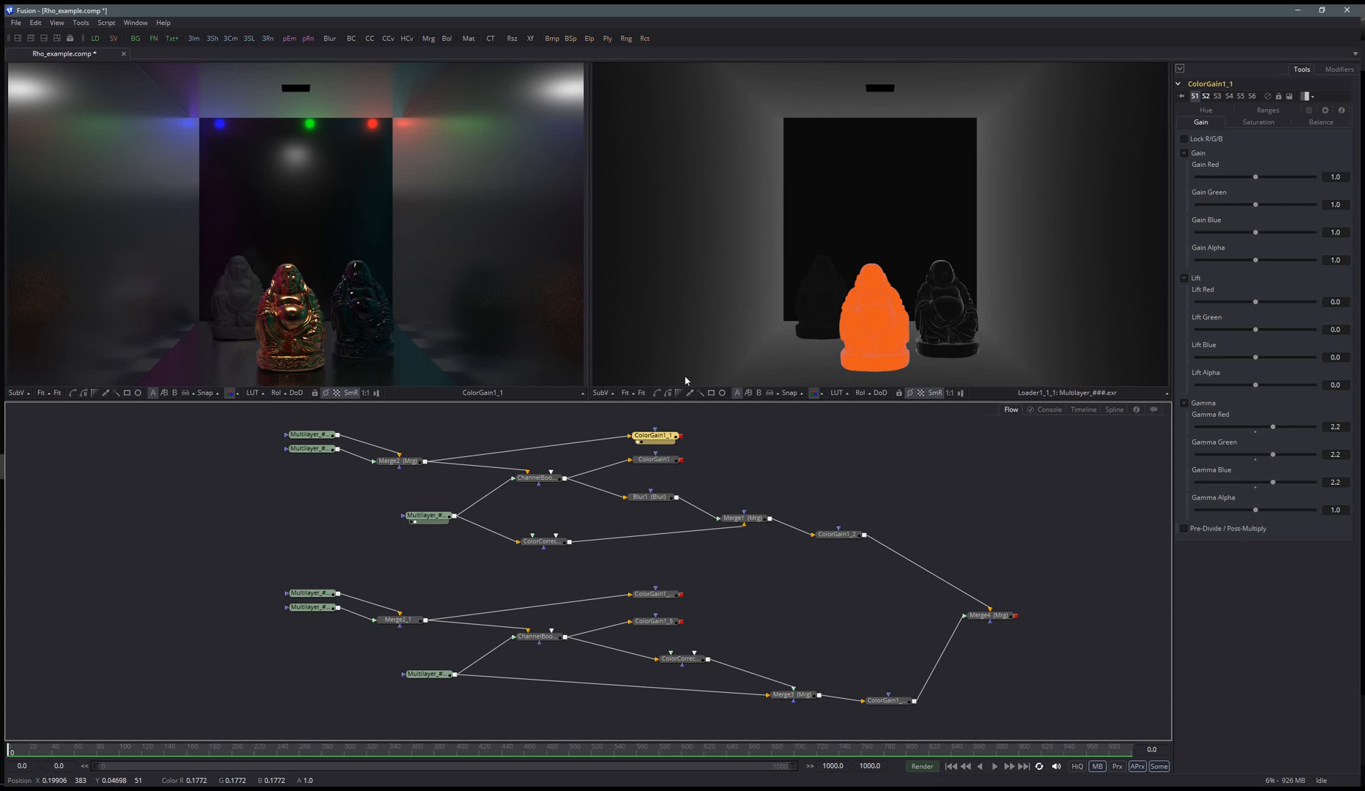
Step: Examine the statues in the second viewer at 200% magnification, from heads to bases, and return the viewer to Fit
left_click(629, 393)
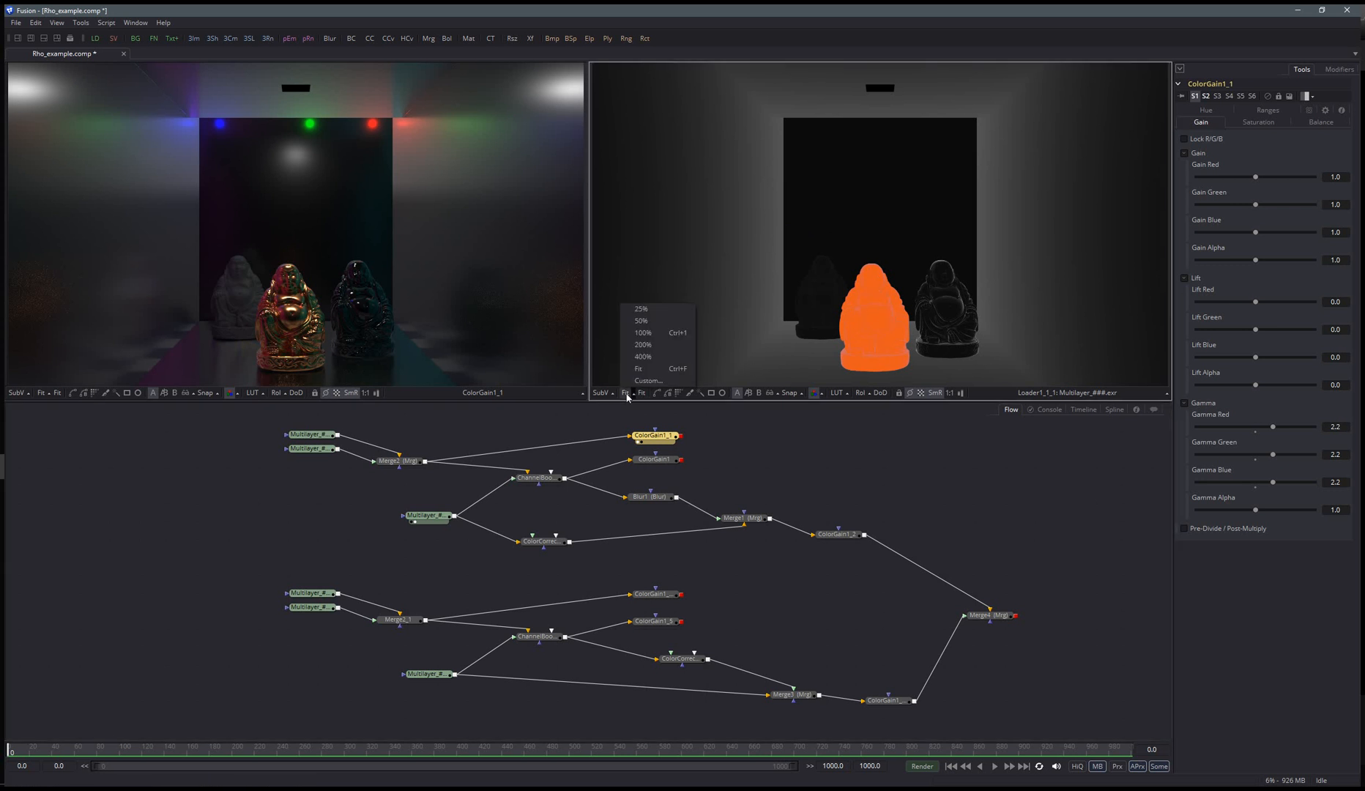
left_click(646, 344)
scroll(910, 224, "up", 10)
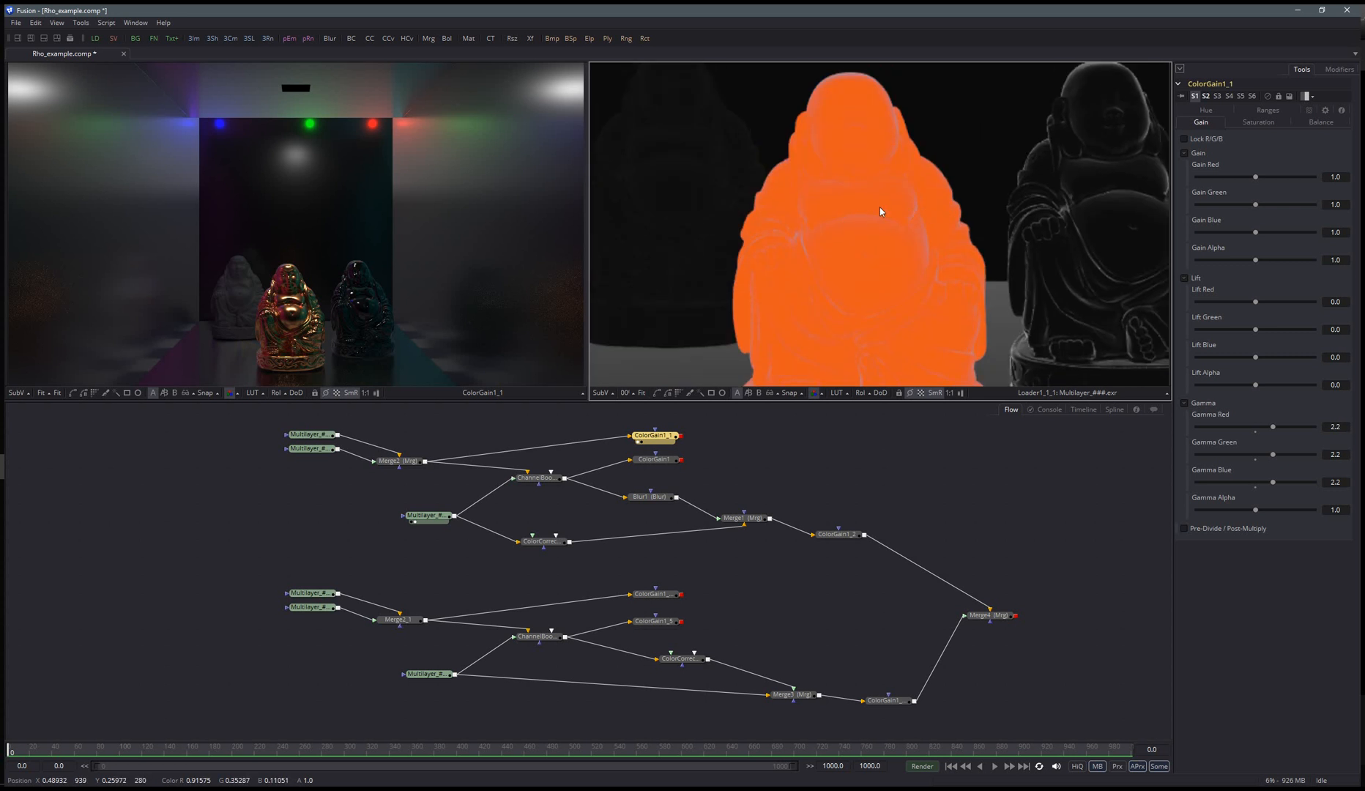
scroll(871, 194, "down", 3)
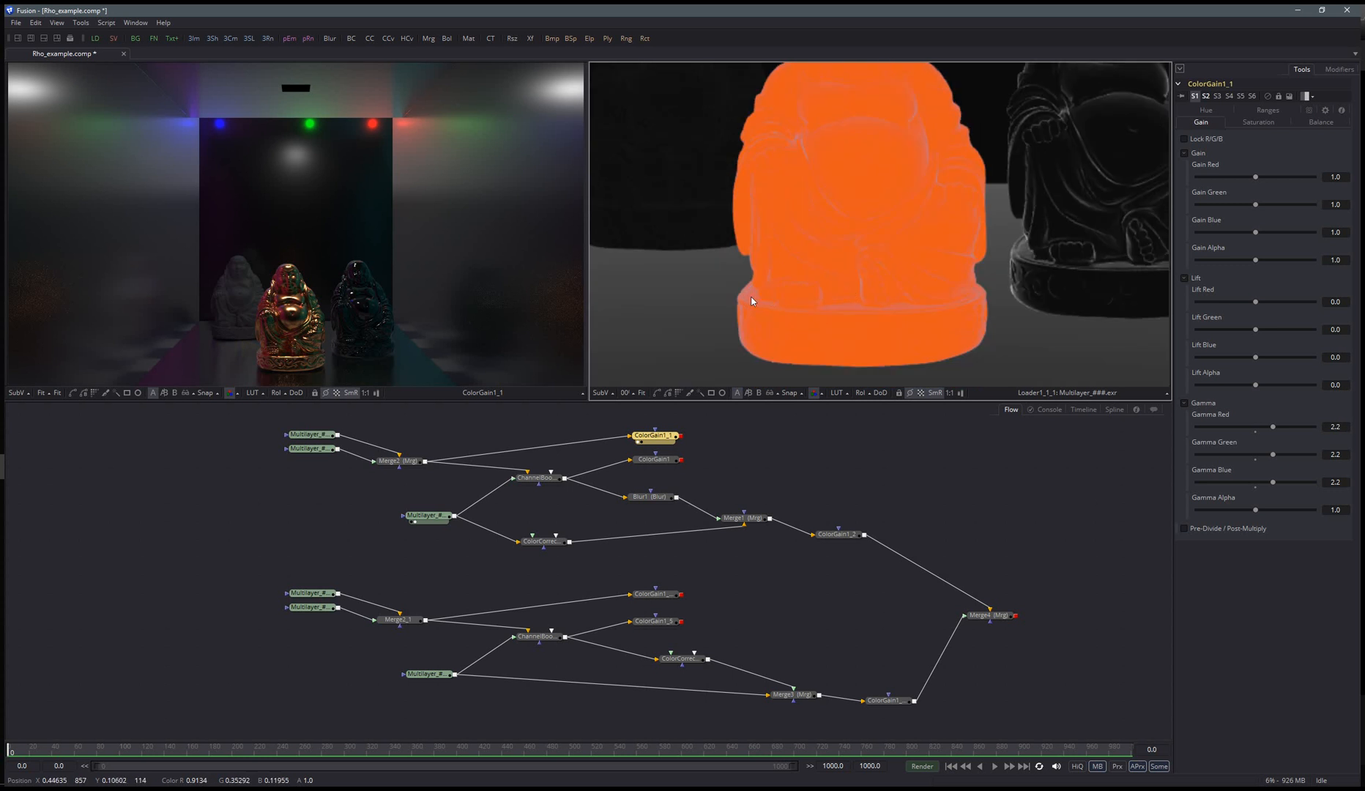
scroll(799, 242, "up", 3)
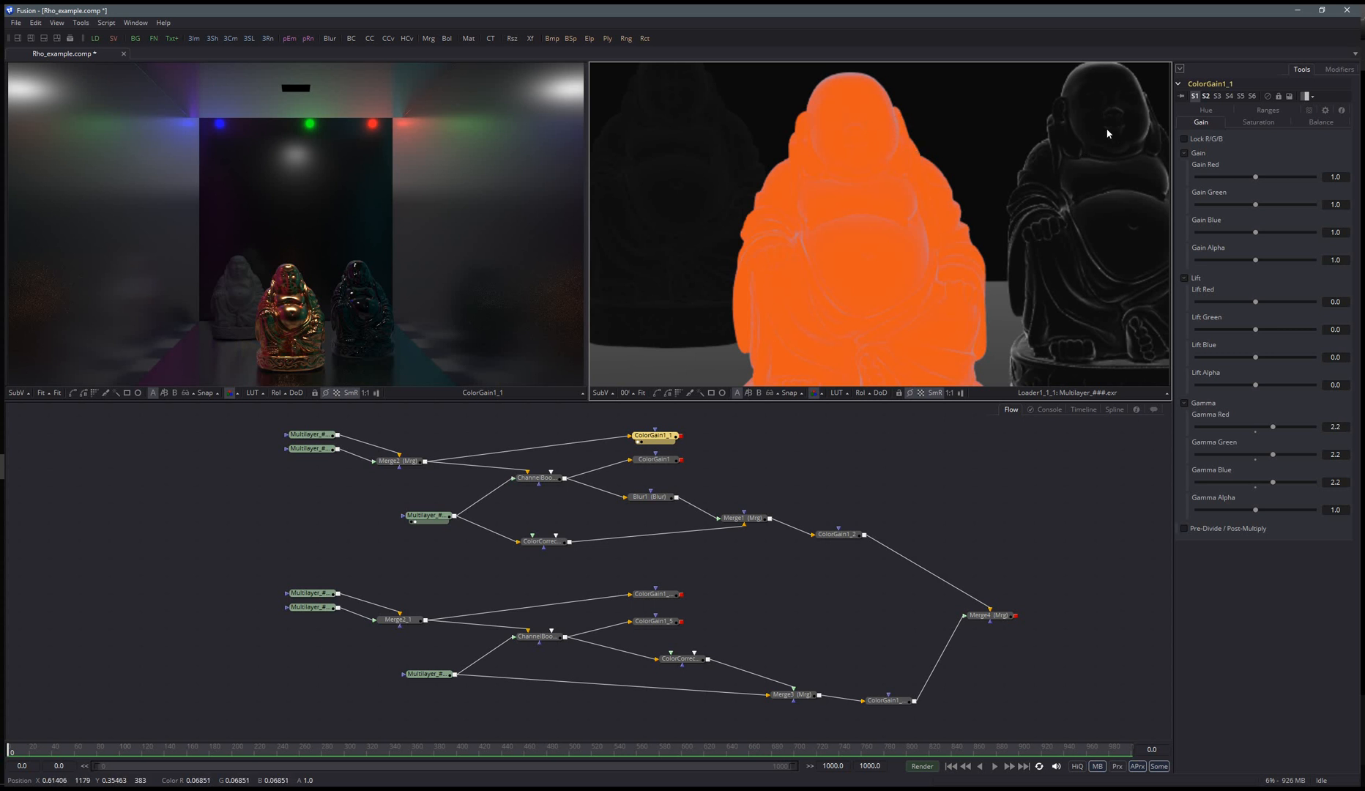
scroll(1108, 128, "up", 2)
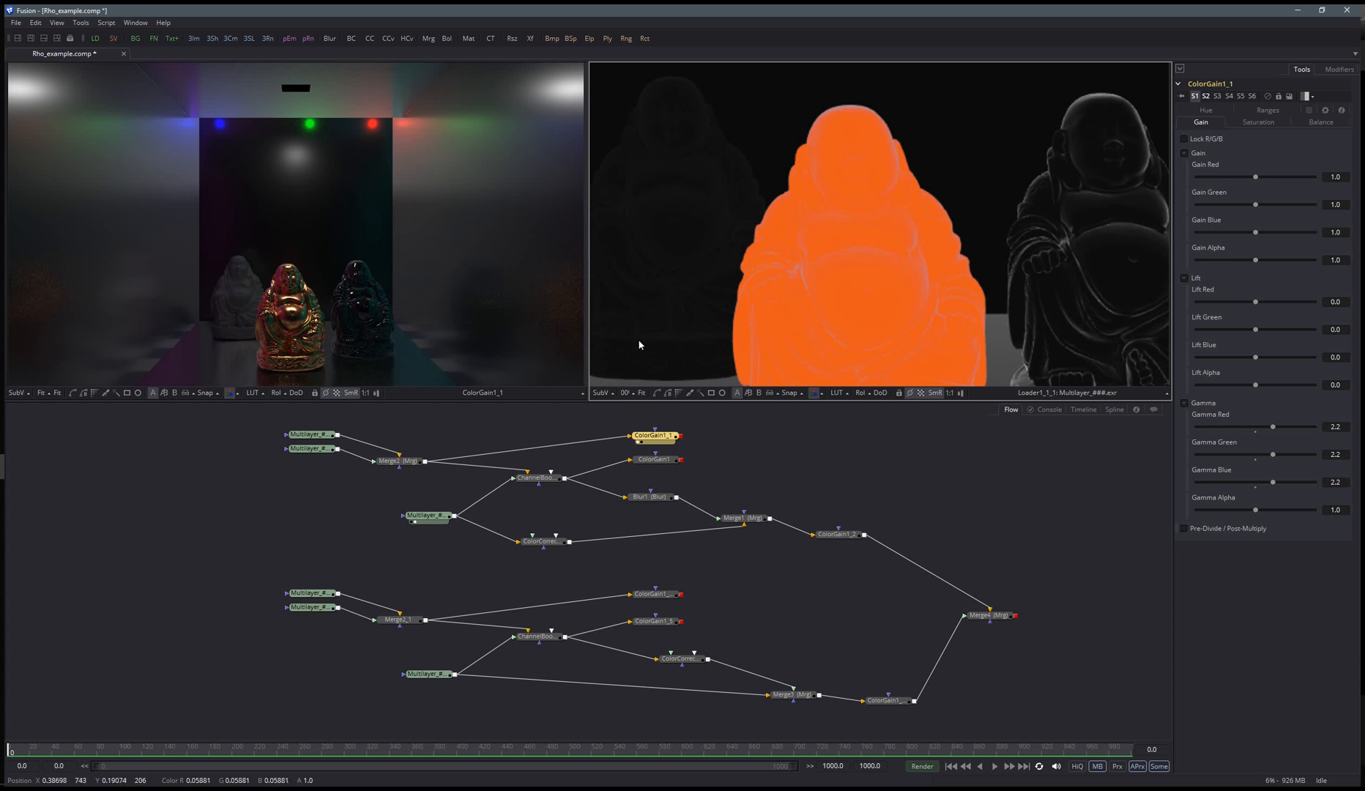
left_click(622, 393)
left_click(677, 370)
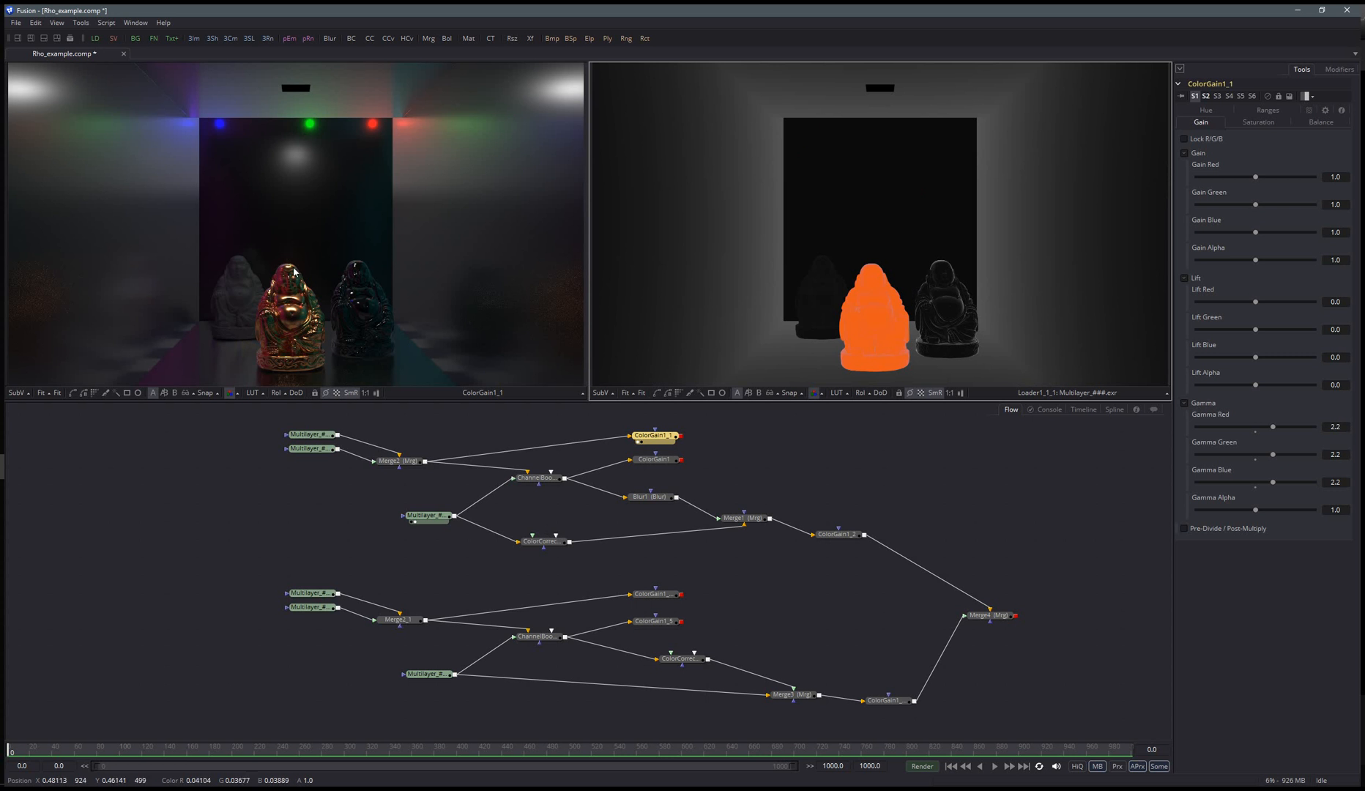
Step: Review the channel assignments of the two specular loaders and the settings of Merge2, which combines them
left_click(305, 438)
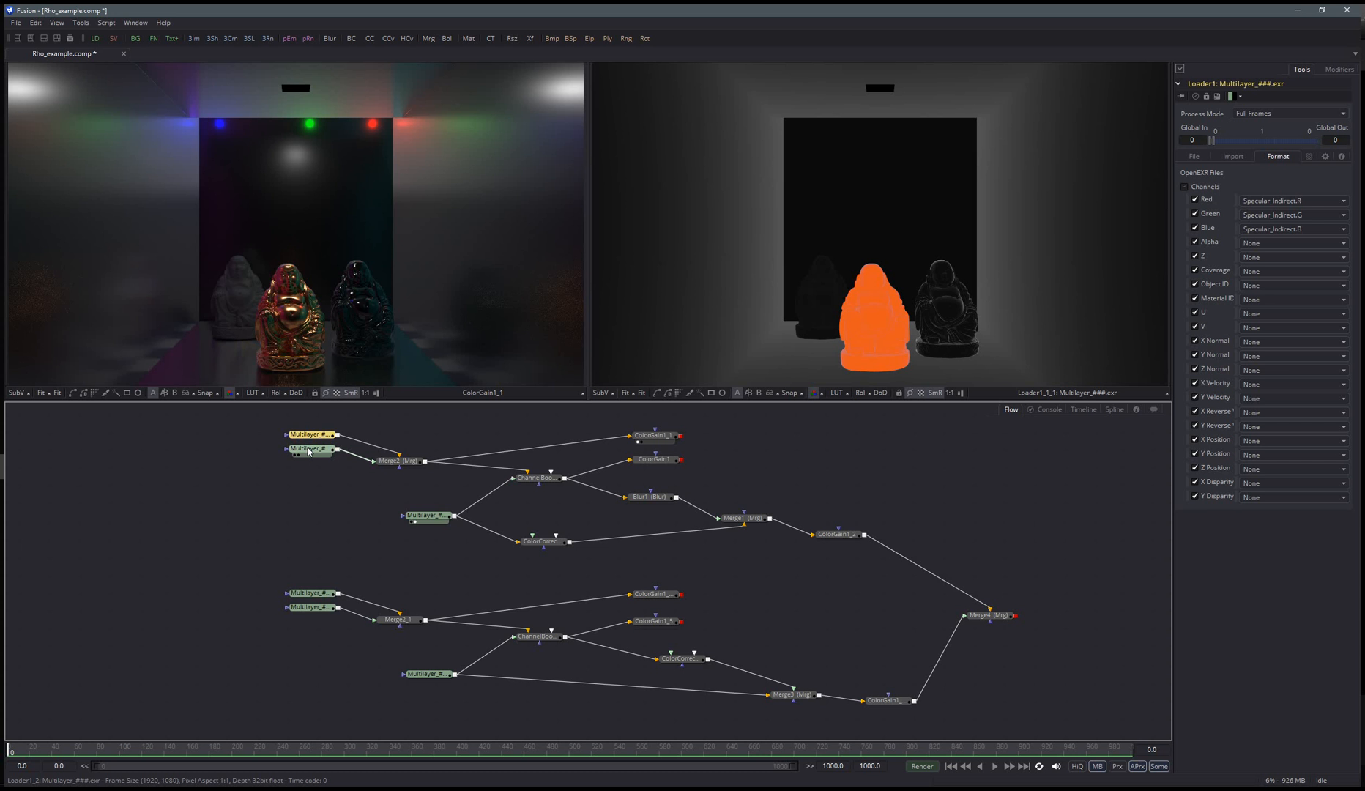
left_click(309, 451)
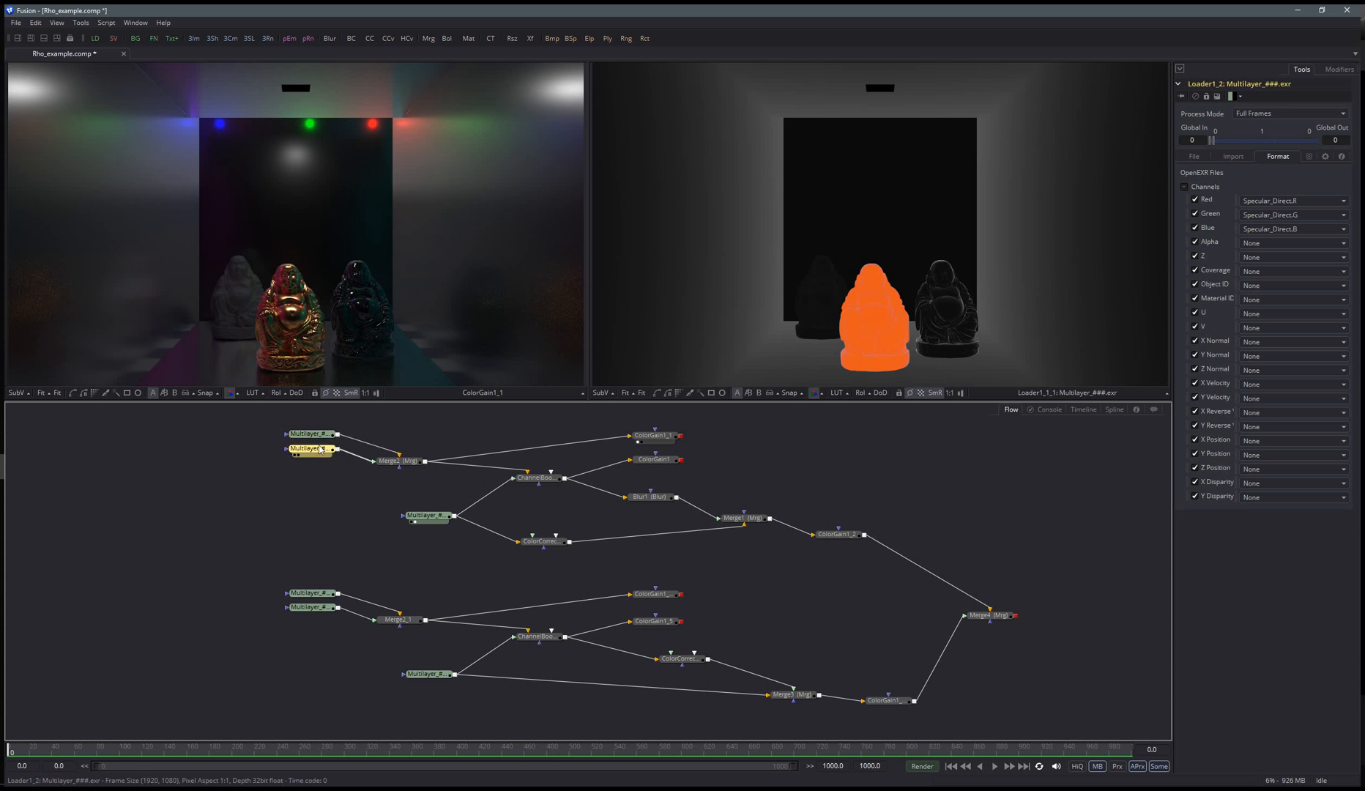
left_click(401, 460)
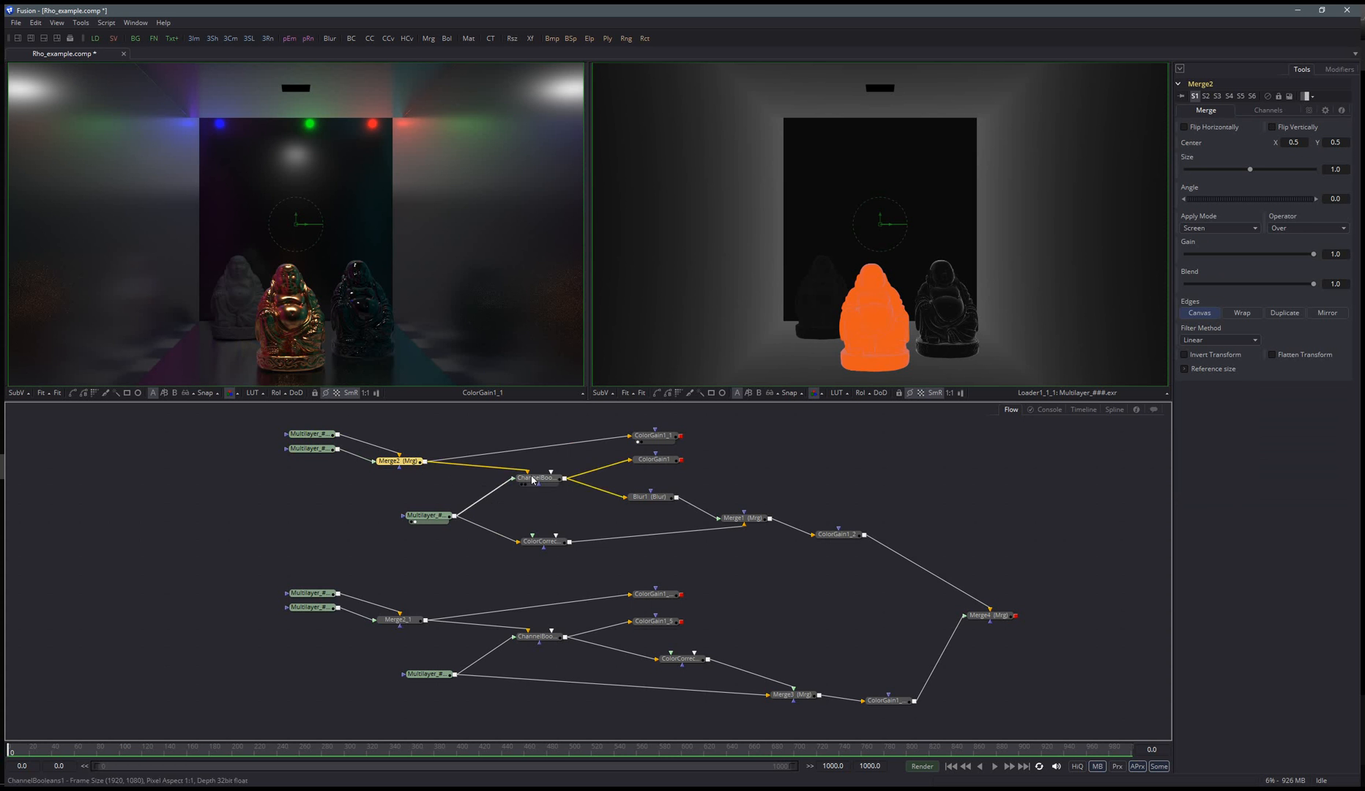
Step: Check the ChannelBooleans1 operation settings and view the divided specular output, ColorGain1, in the second viewer
mouse_move(536, 482)
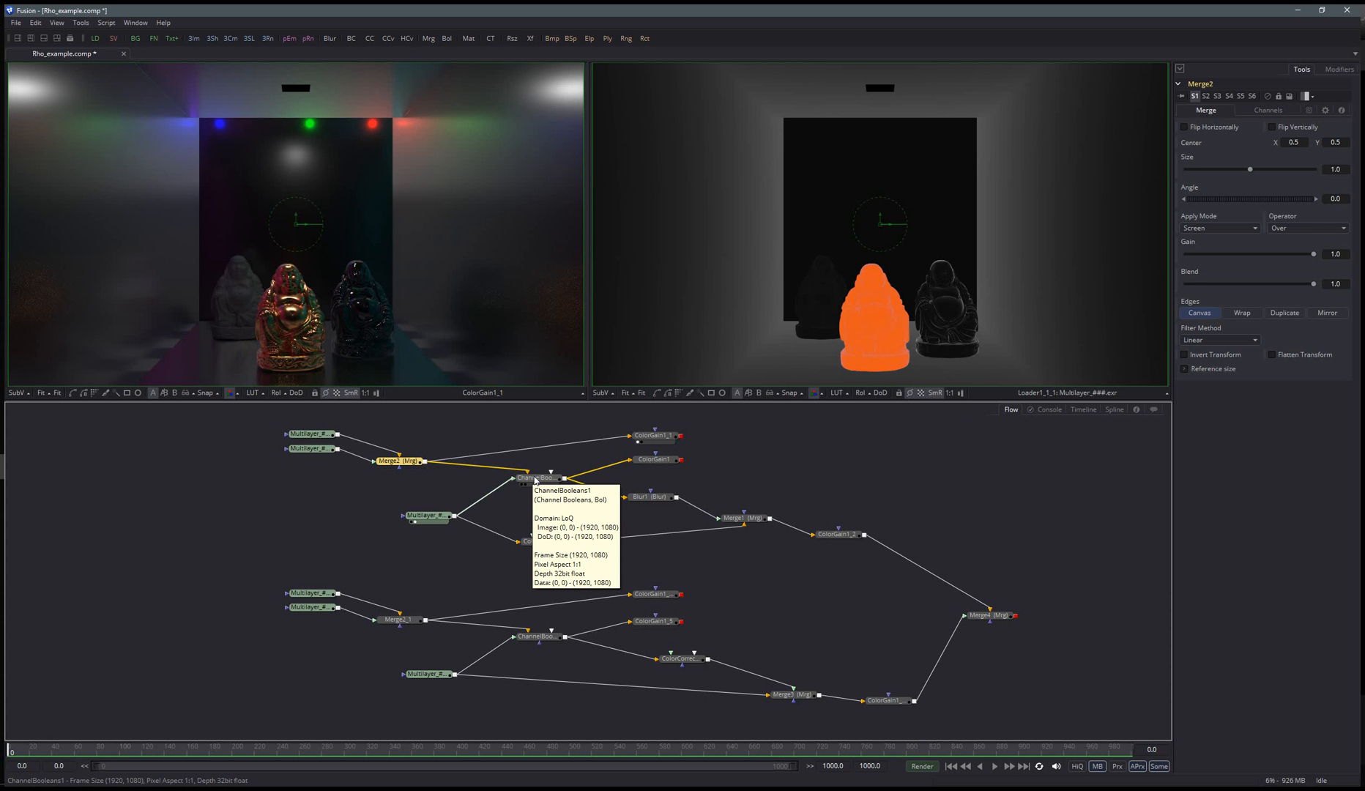
left_click(536, 480)
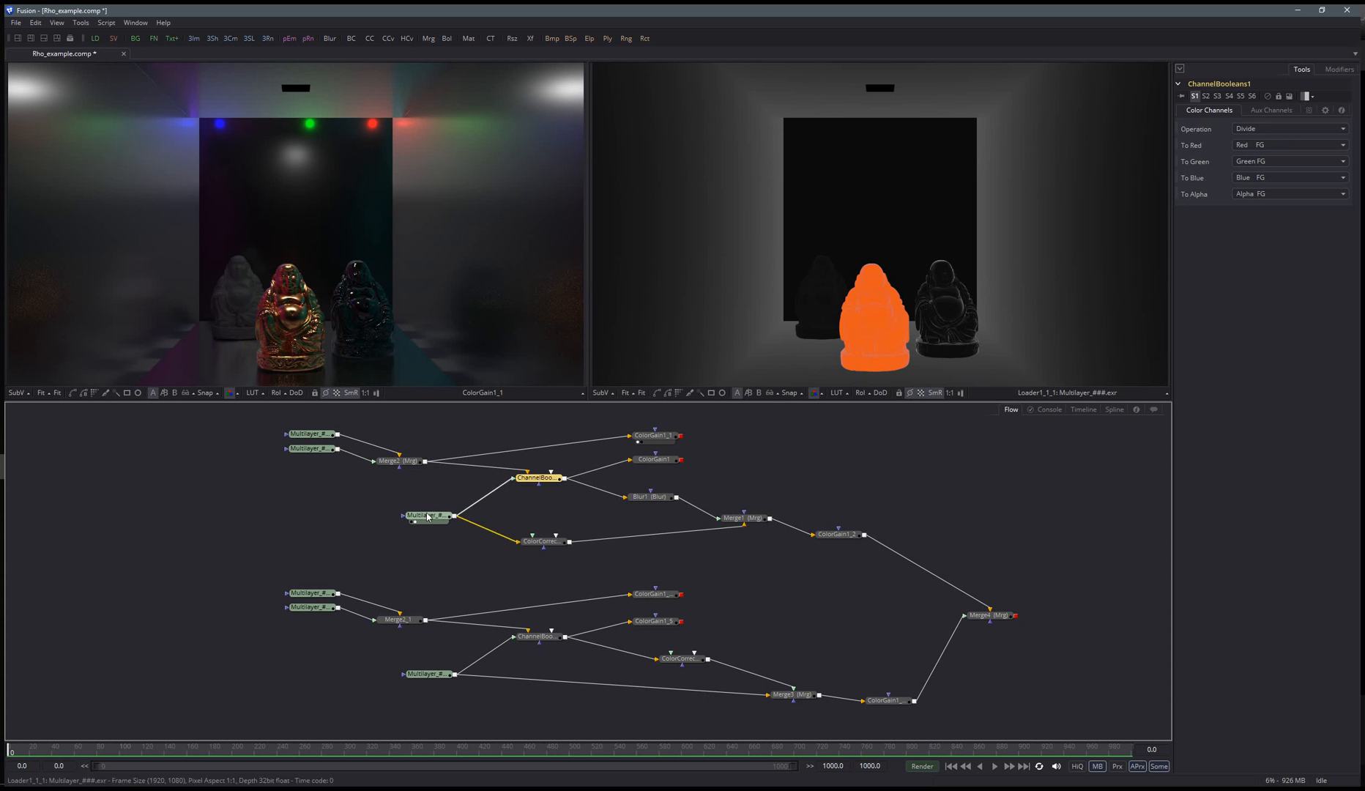
left_click(644, 467)
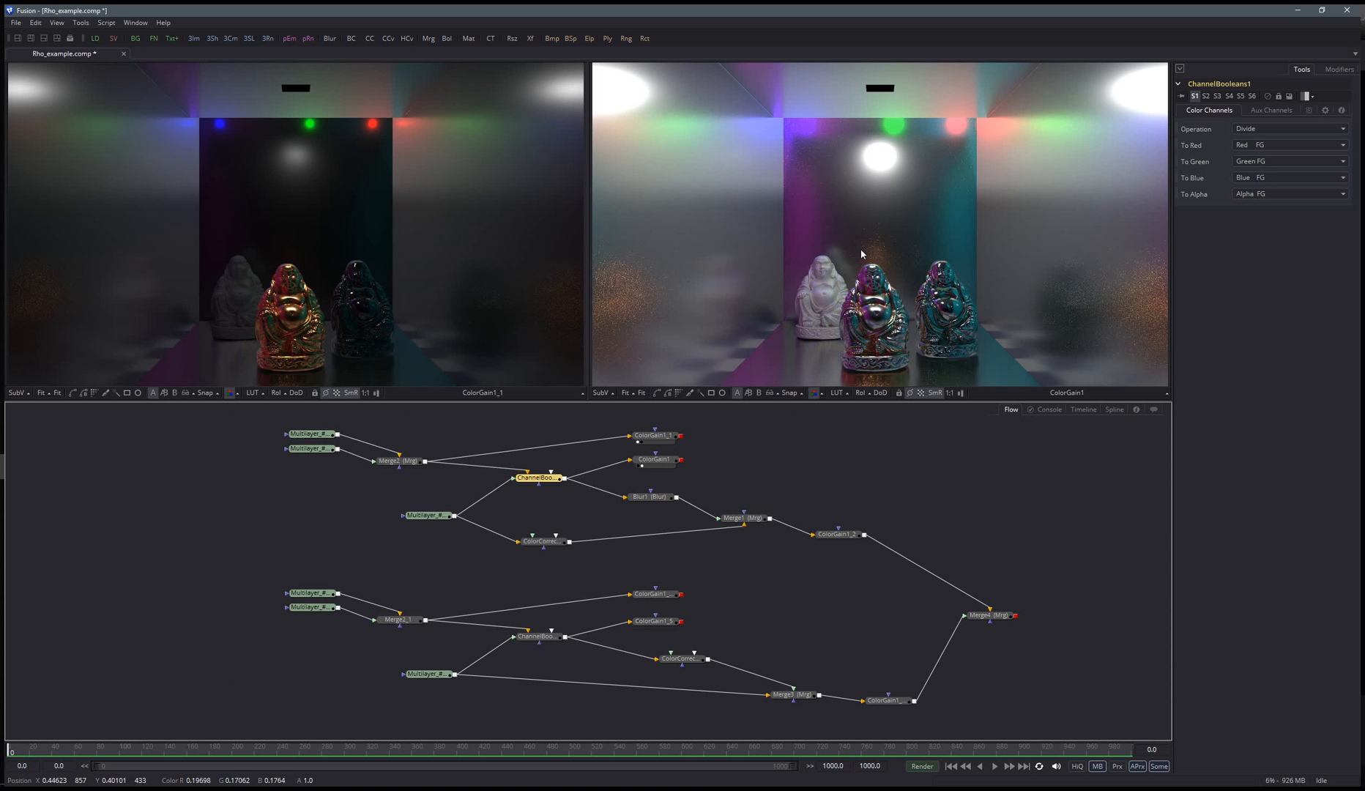
Step: Compare the channel assignments of the diffuse loaders Loader1_3 and Loader1_2_1, and view ColorGain1_1_1 in the first viewer
left_click(316, 596)
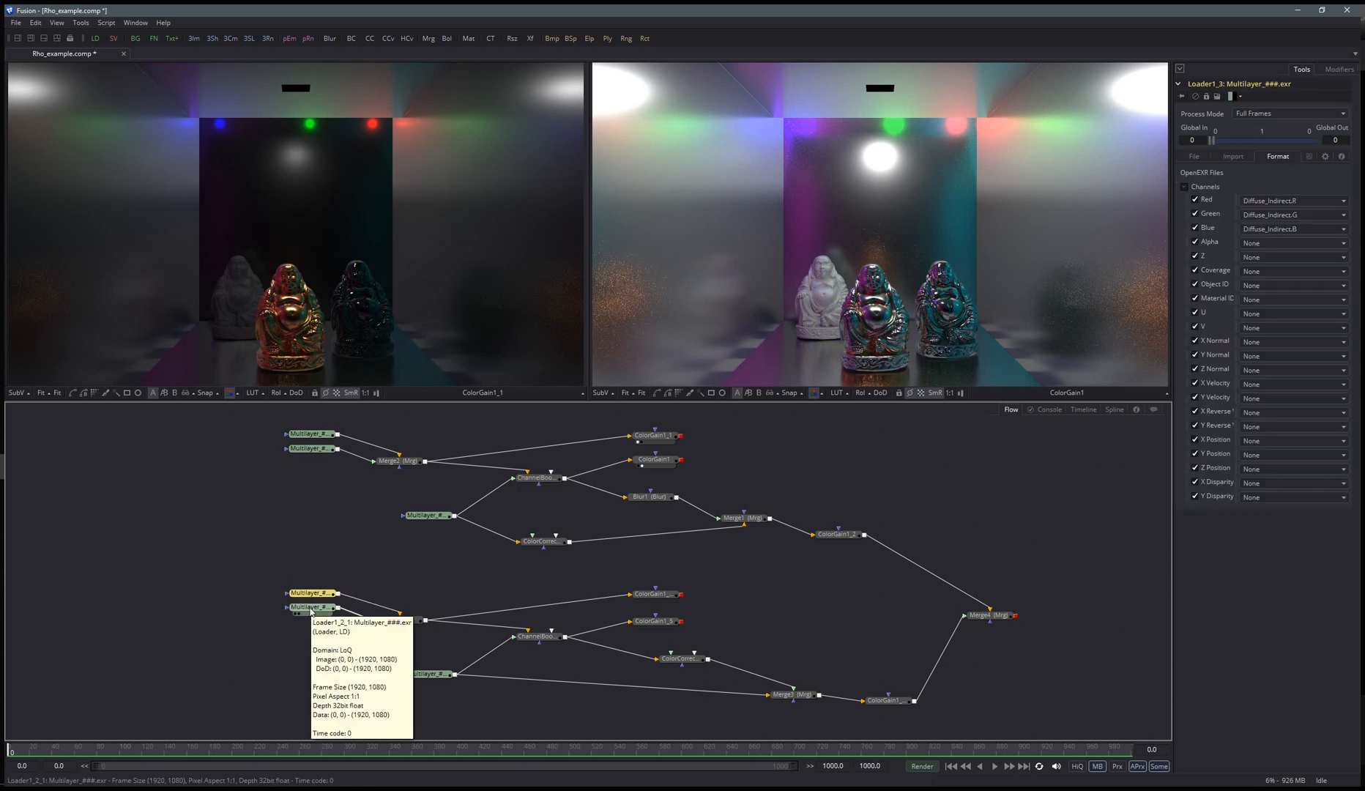
left_click(311, 608)
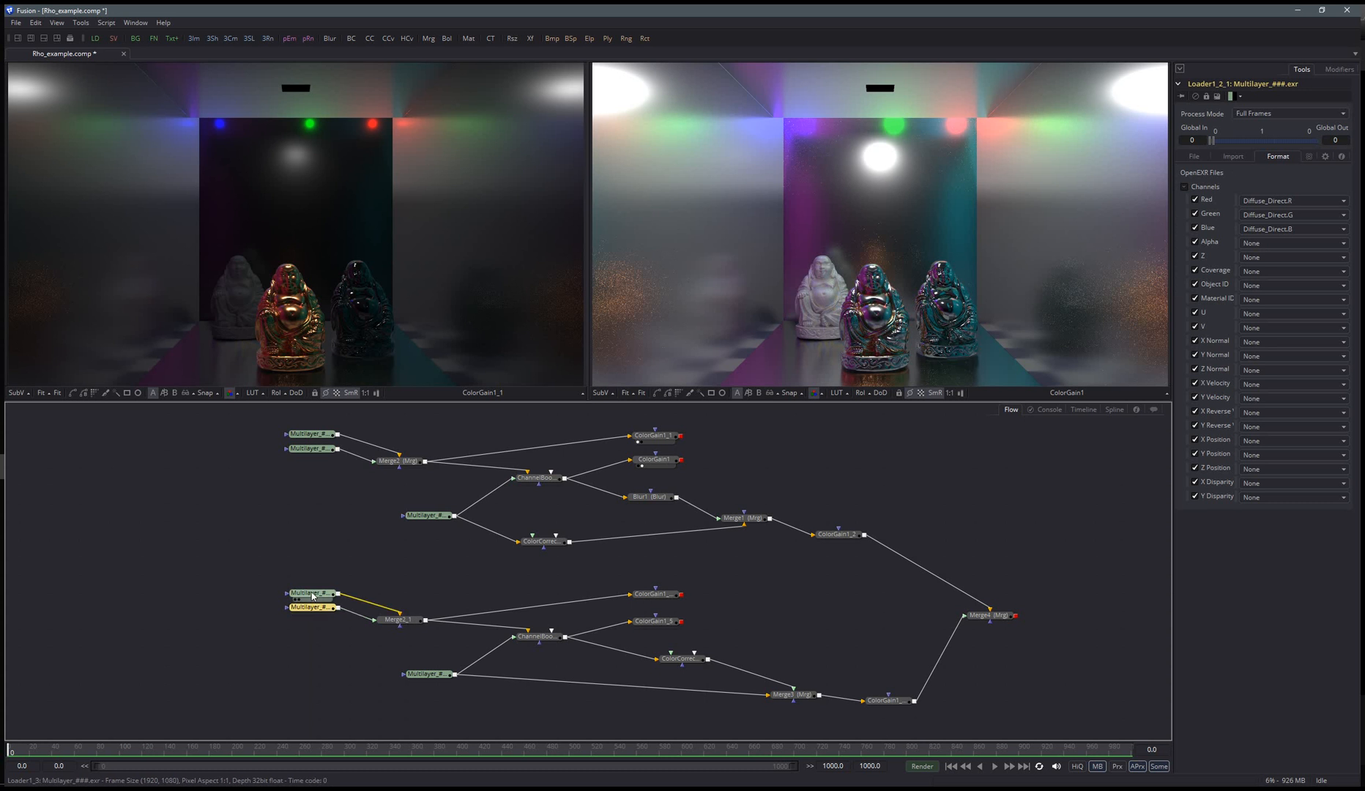
left_click(314, 594)
left_click(313, 611)
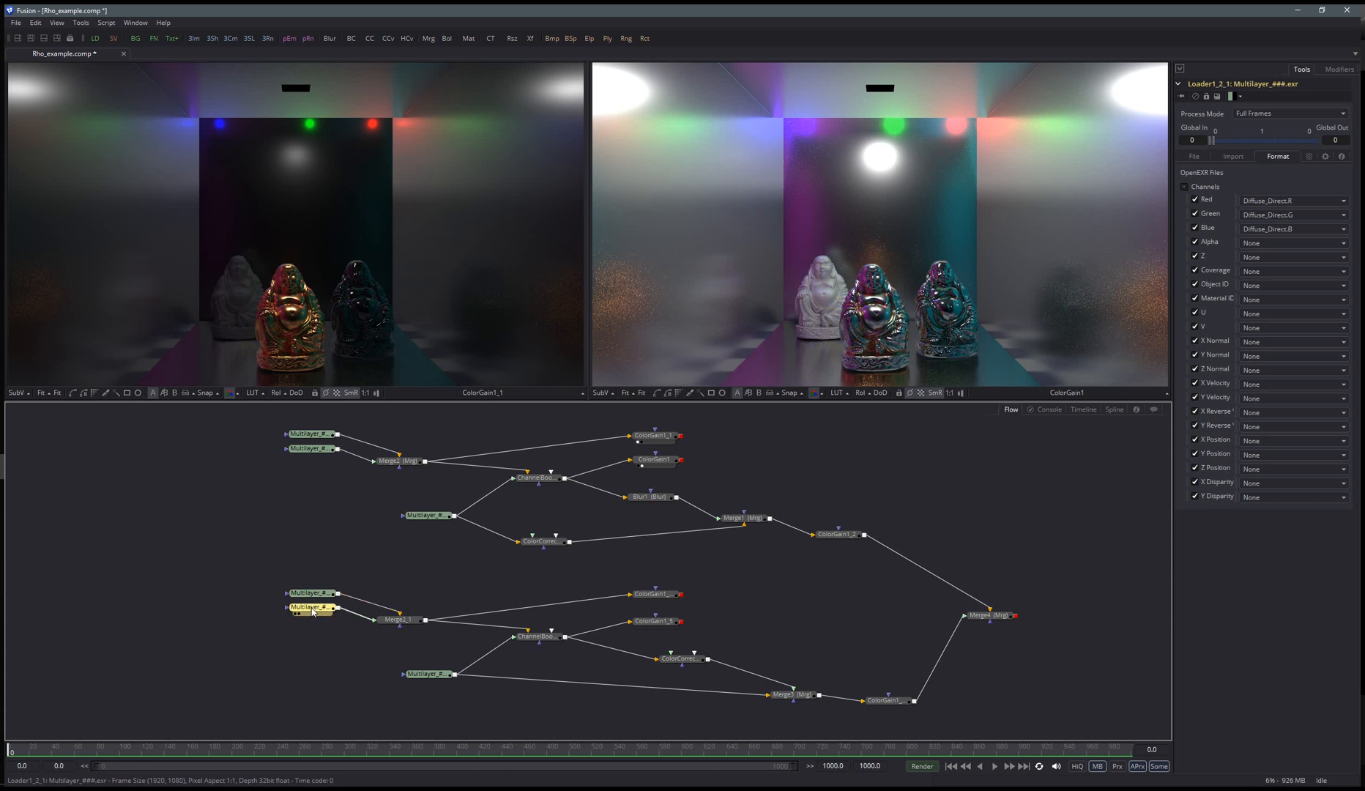
left_click(639, 602)
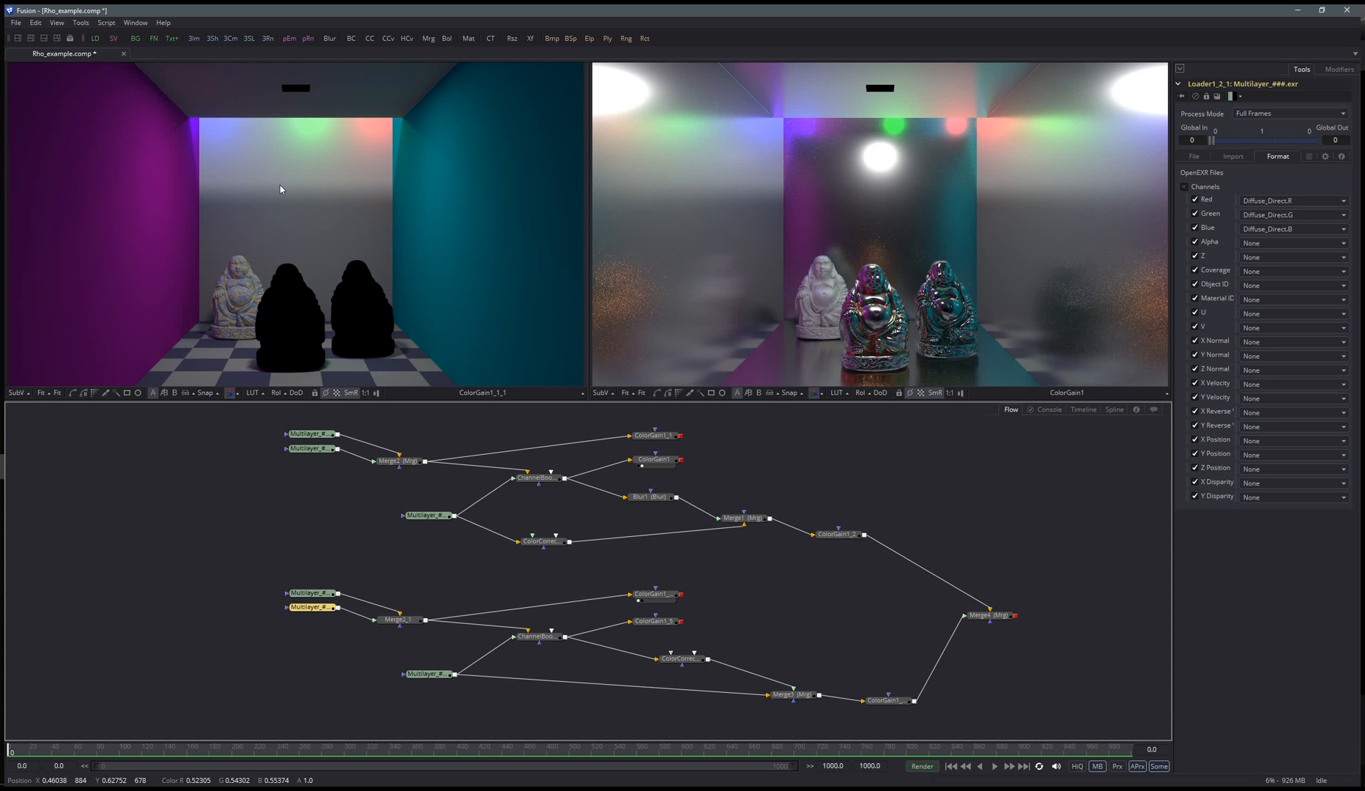
Step: View Loader1_1_1_1 in the second viewer, check the ChannelBooleans1_1 settings, and display ColorGain1_5 in the second viewer instead
left_click(416, 681)
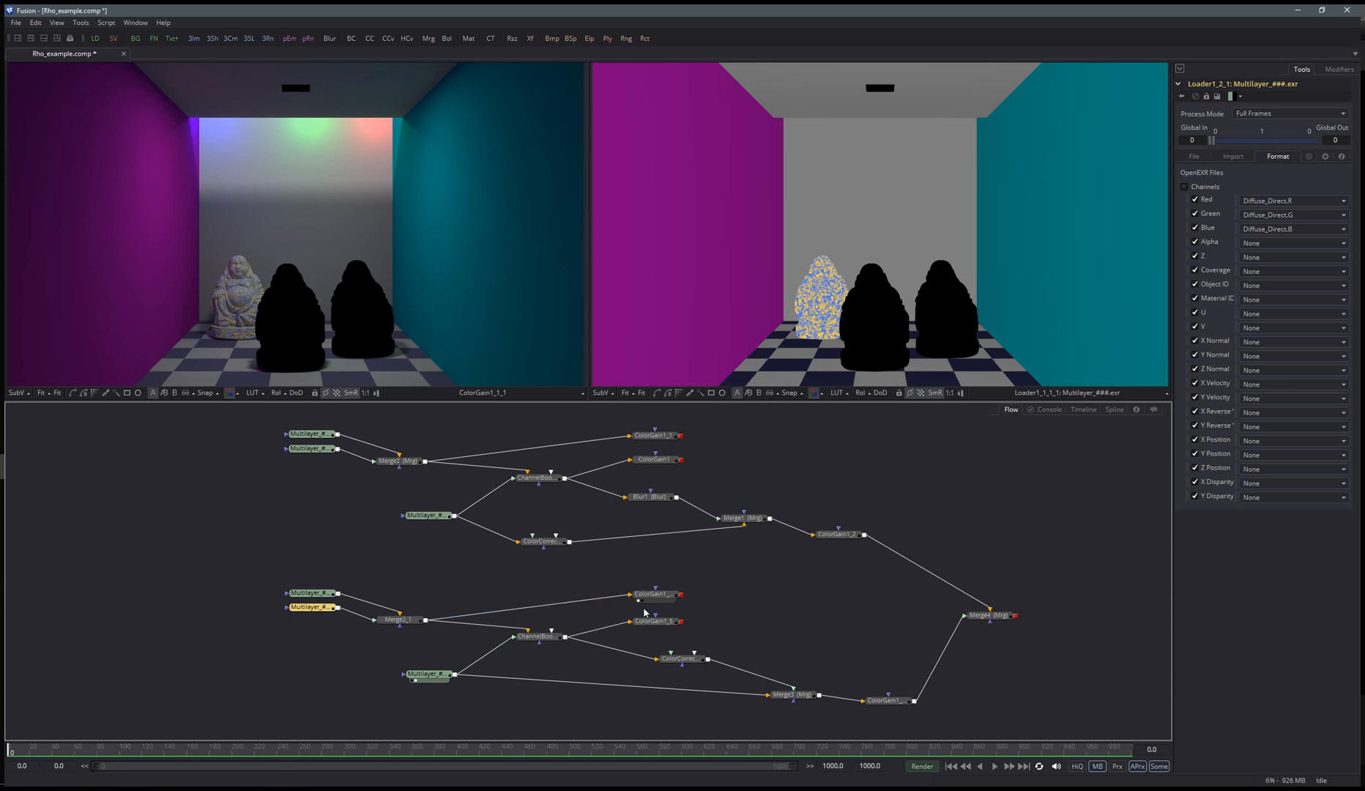
left_click(539, 636)
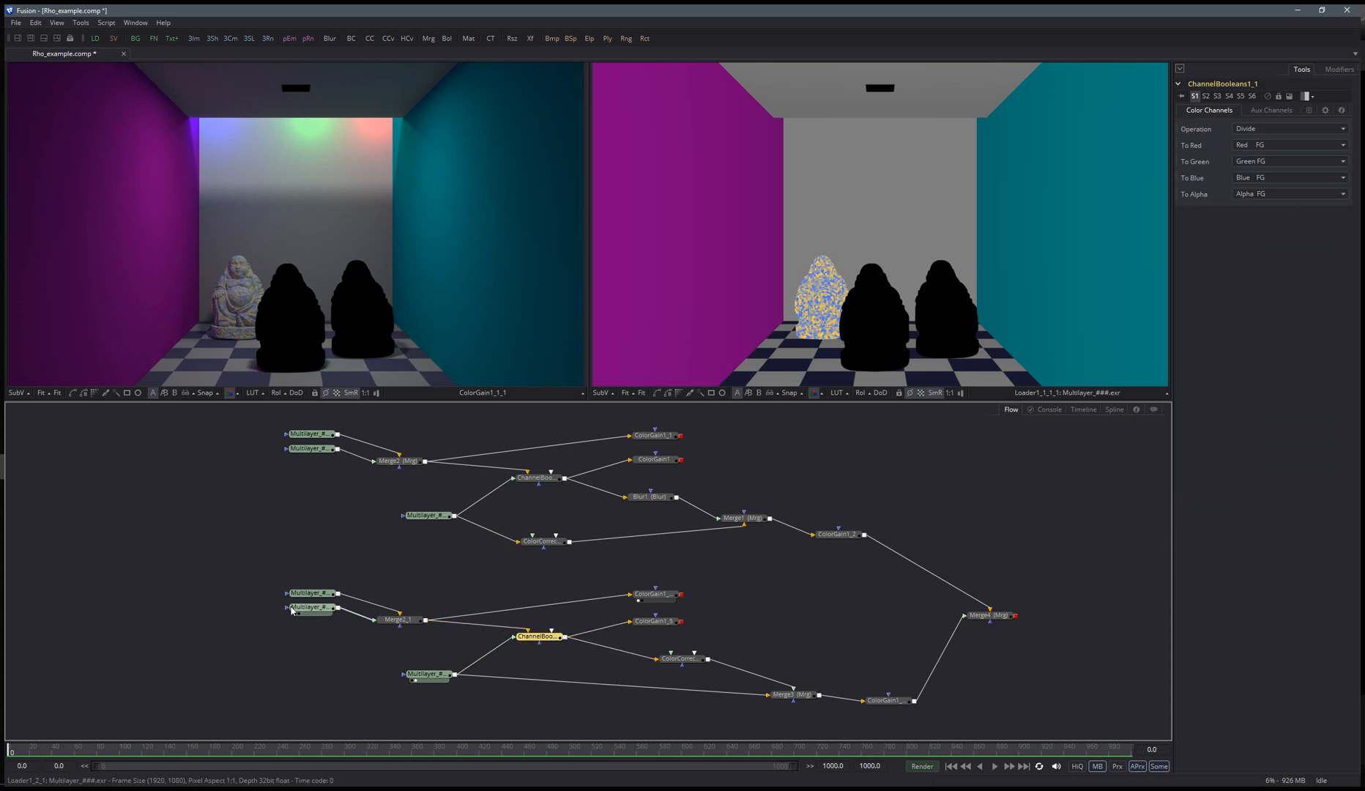
left_click(651, 622)
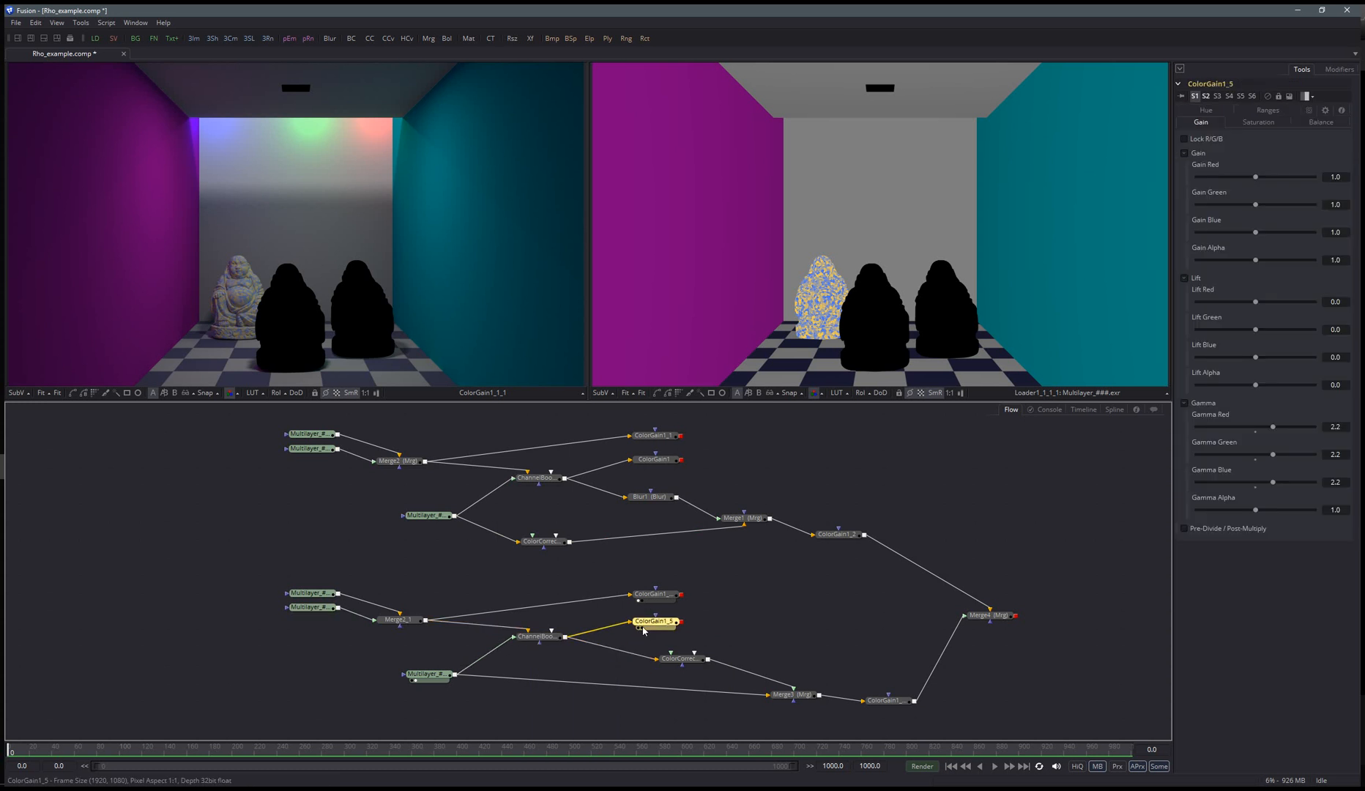
left_click(643, 629)
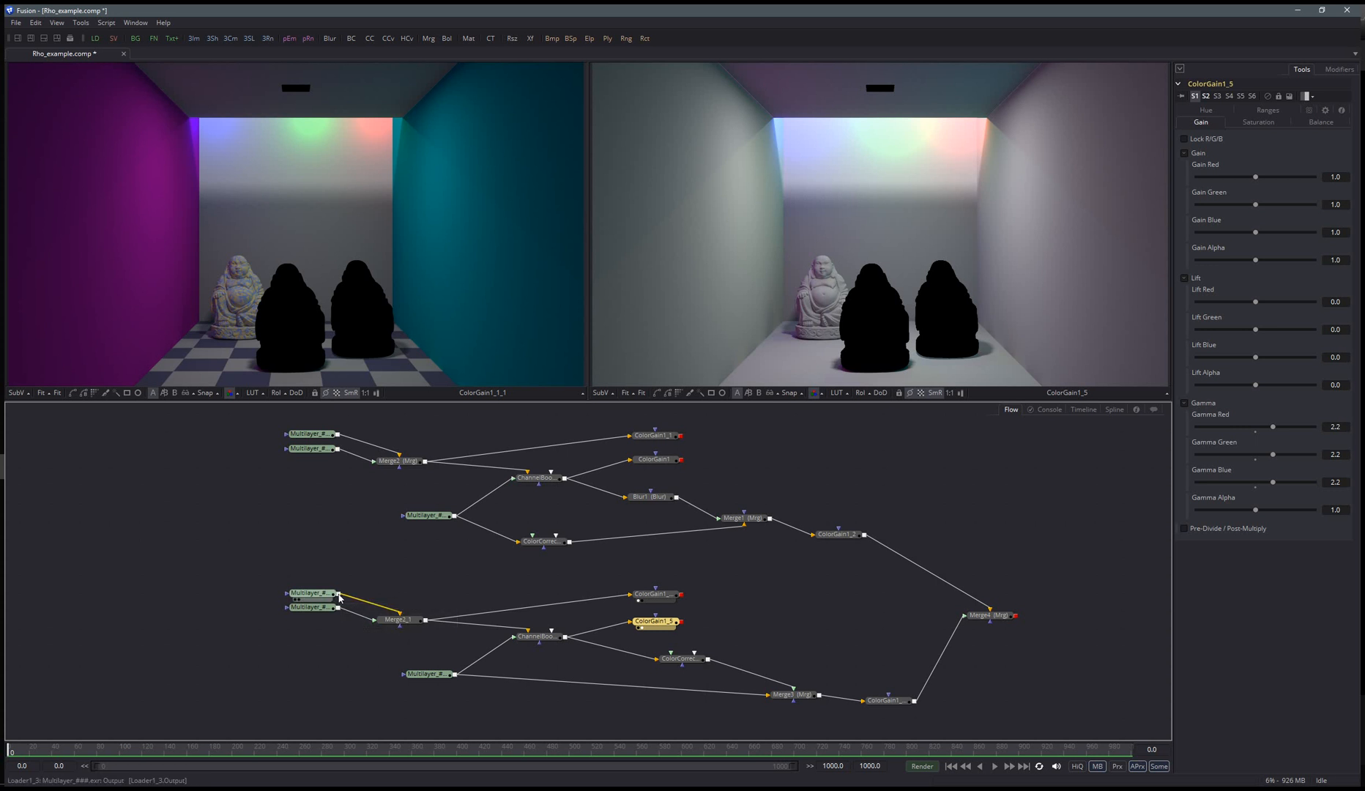
Step: Feed ChannelBooleans1_1 from Loader1_3 alone, then from Loader1_2_1 alone, and reconnect Merge2_1 as its input
left_click_drag(339, 598, 529, 636)
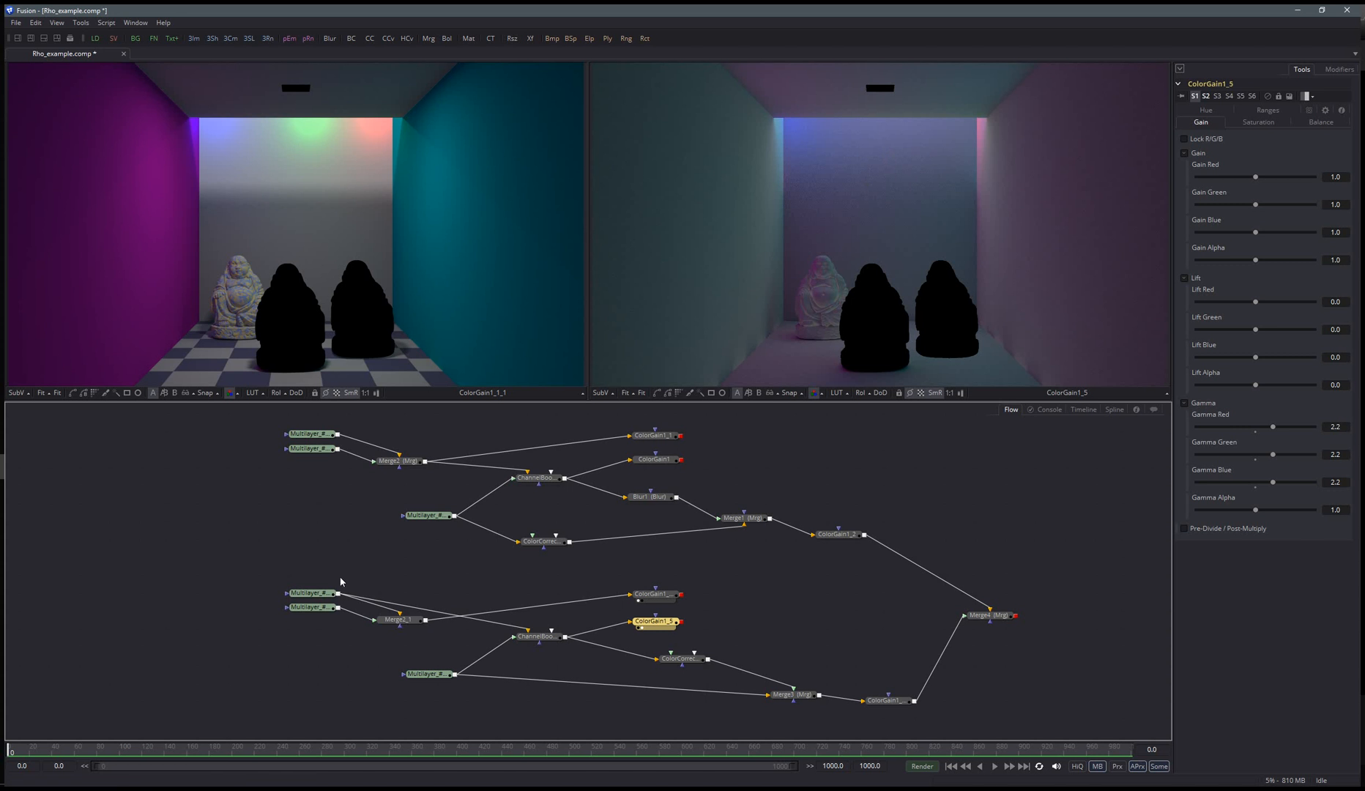
left_click_drag(339, 611, 526, 634)
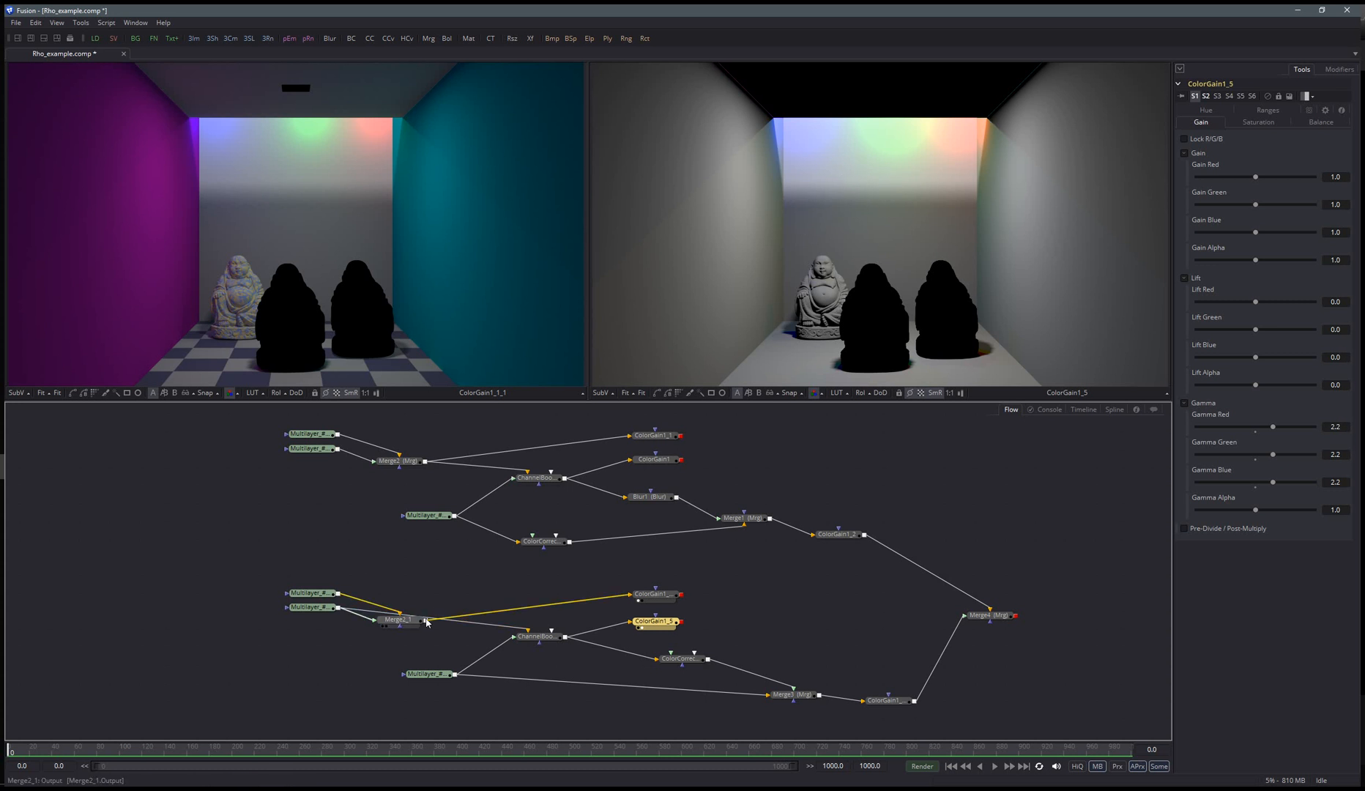
left_click_drag(427, 623, 527, 630)
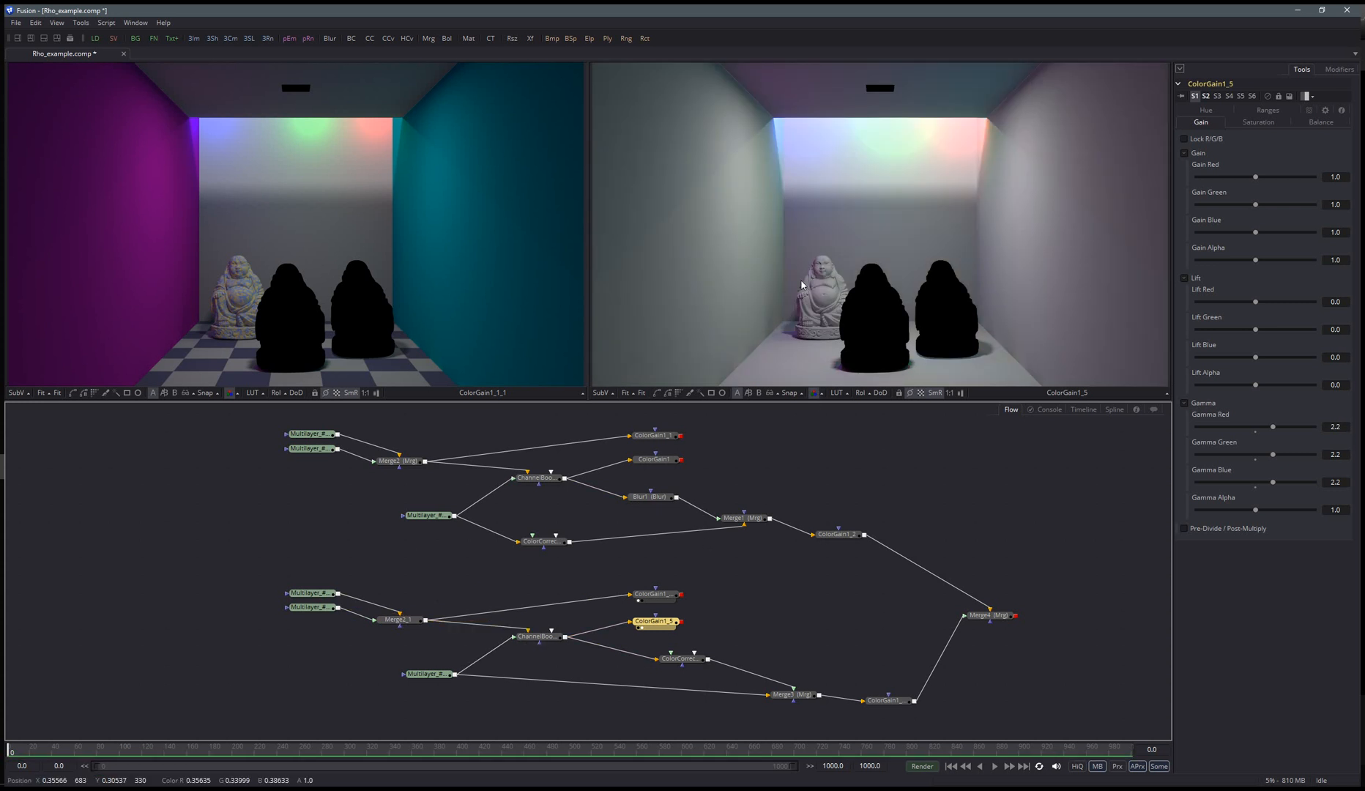
Step: Inspect the diffuse branch's ColorCorrector1_1, Merge3 and ColorGain1_2_1 nodes, and view ColorGain1_2_1 in the second viewer
left_click(682, 659)
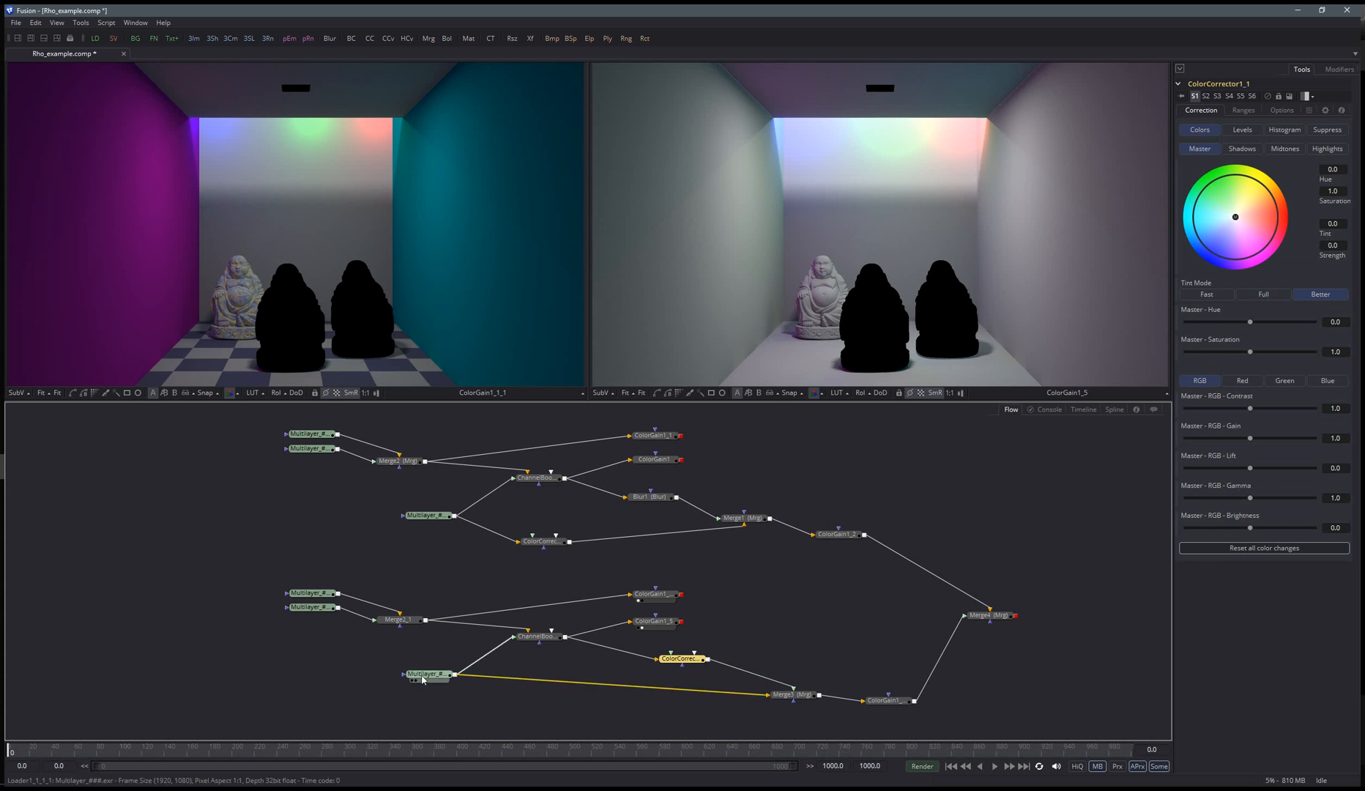
mouse_move(425, 679)
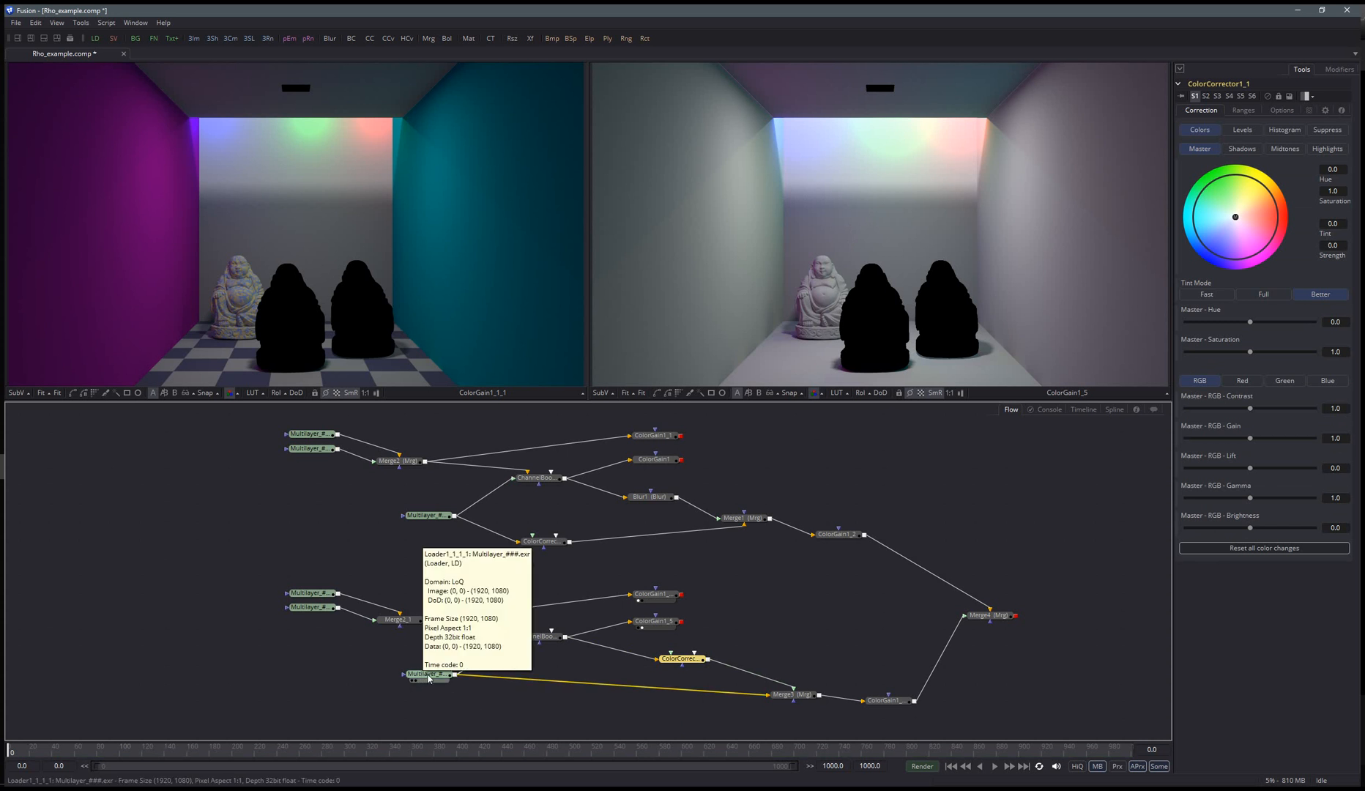
mouse_move(681, 663)
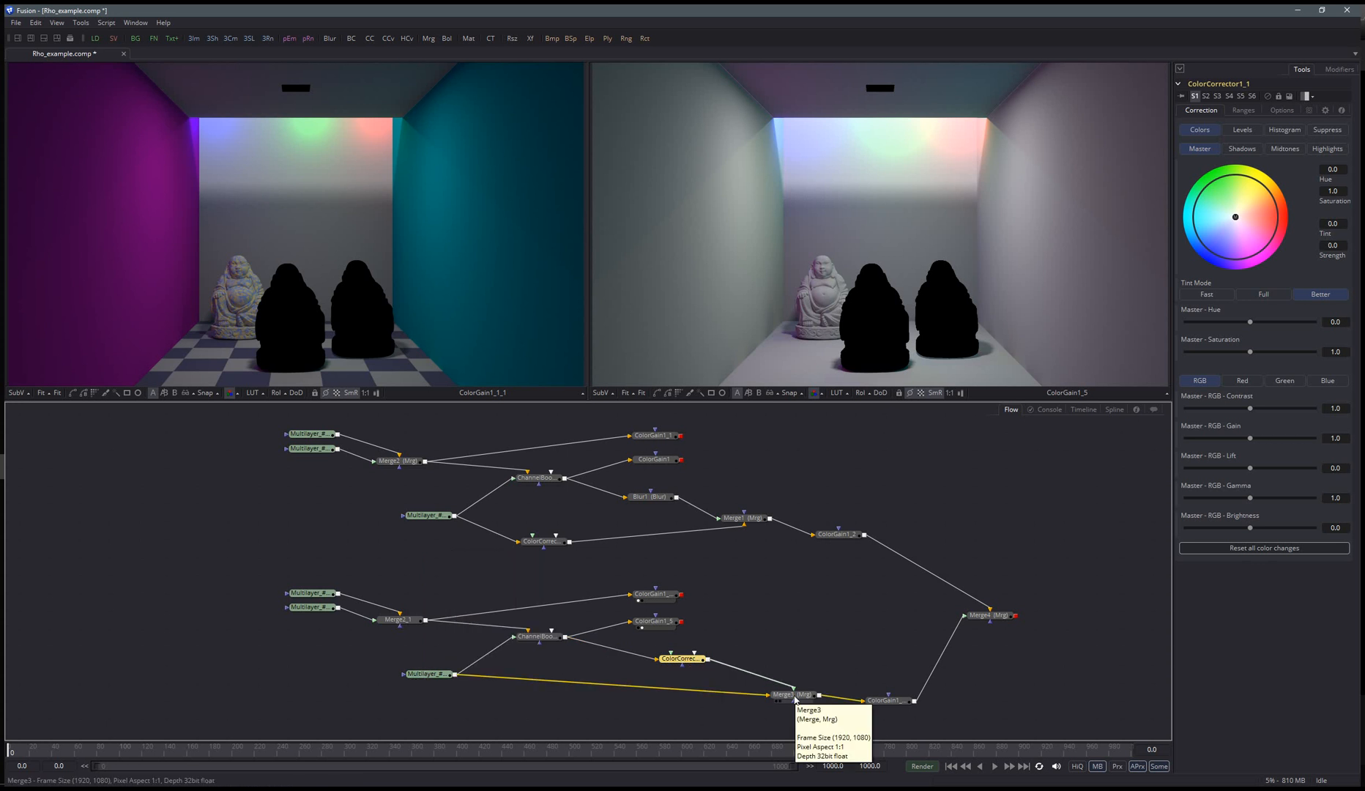
left_click(791, 695)
left_click(881, 702)
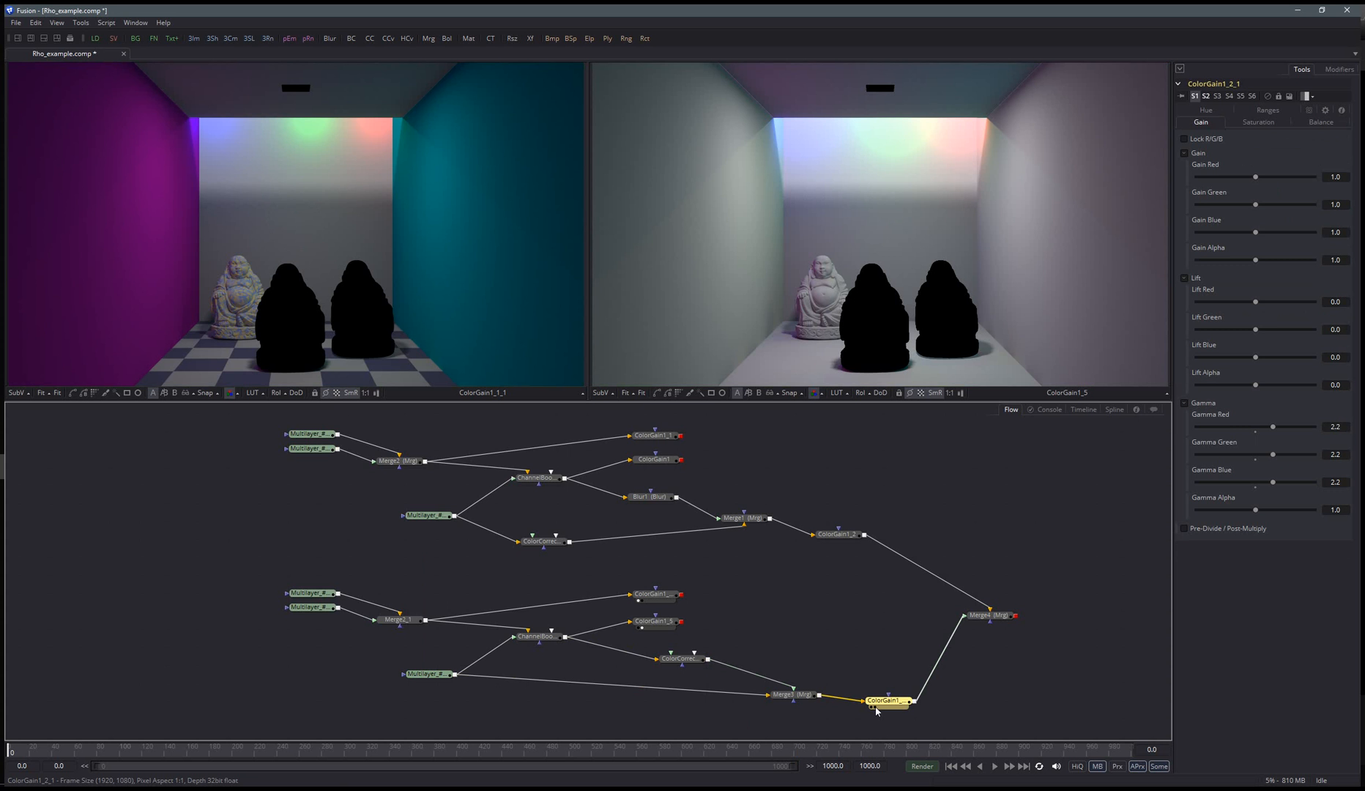
left_click(876, 708)
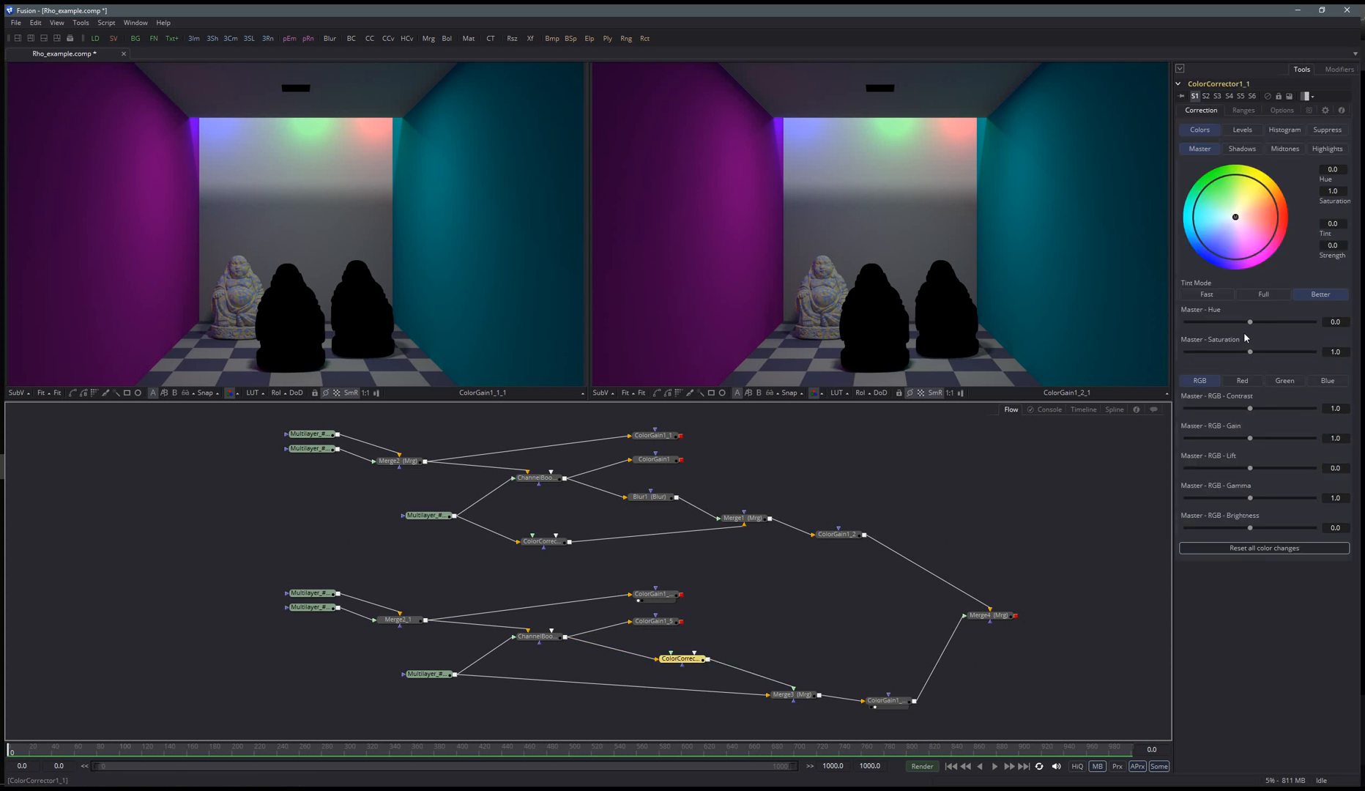
Step: Try fully desaturating the diffuse lighting in ColorCorrector1_1, and restore the master saturation to 1
left_click_drag(1252, 354, 1137, 355)
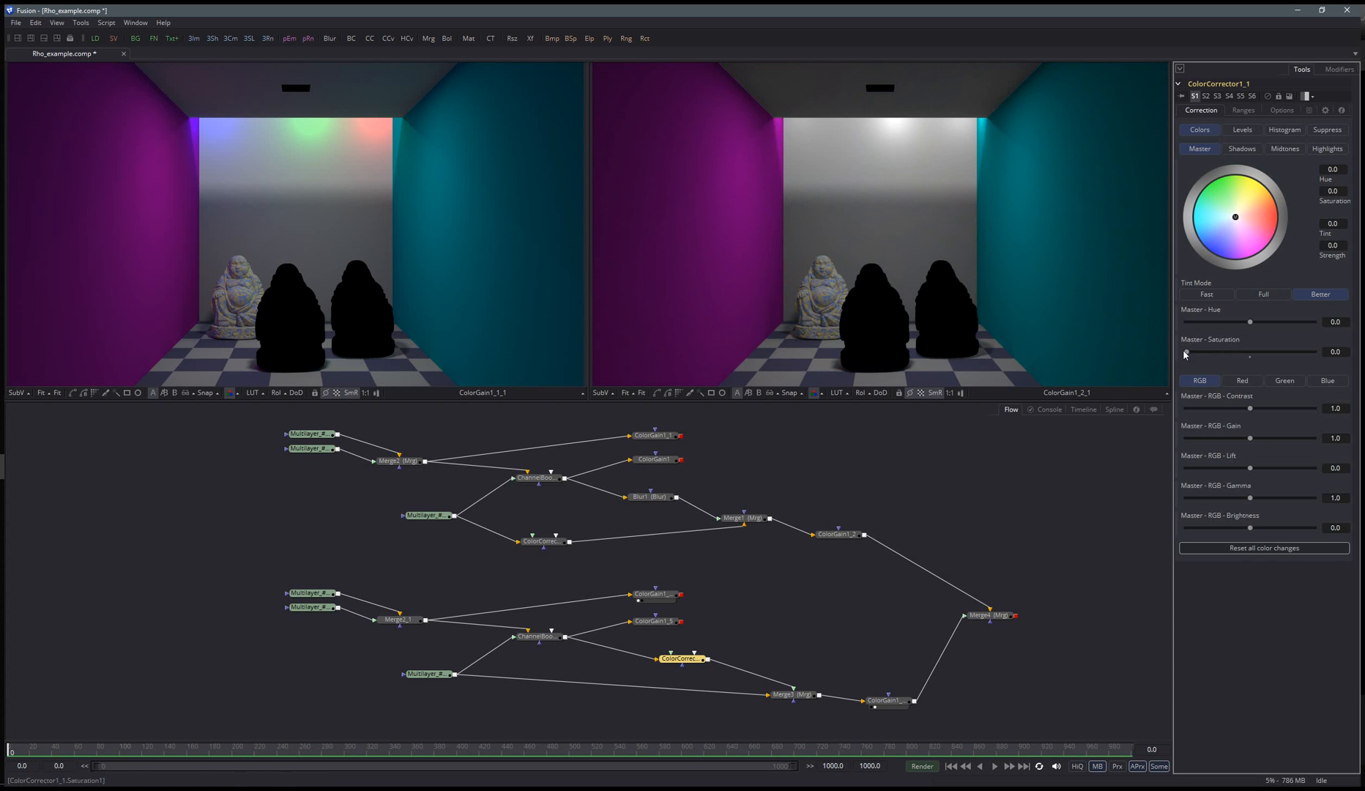
mouse_move(1190, 356)
left_mouse_down()
mouse_move(1329, 355)
mouse_move(1180, 352)
left_mouse_up()
double_click(1341, 352)
type("1")
key("Tab")
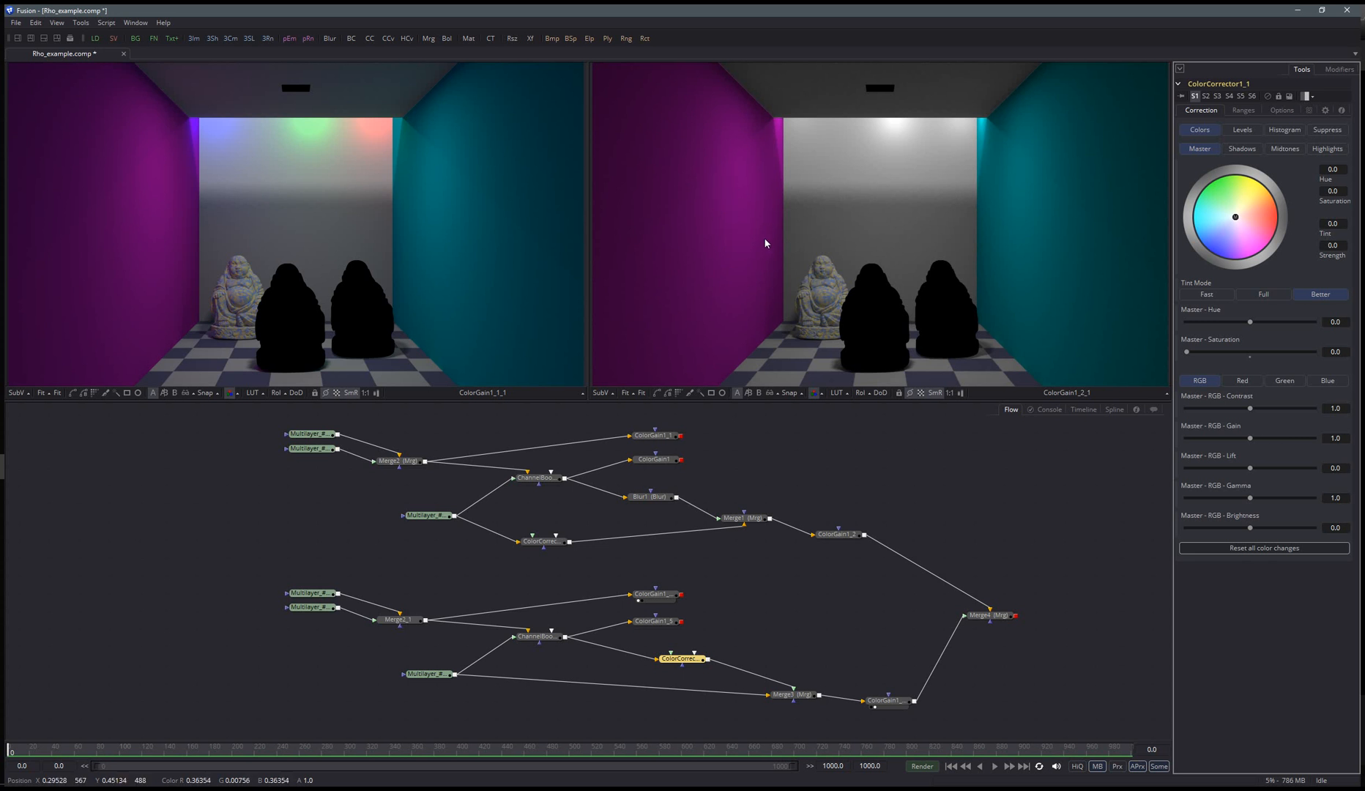
left_click_drag(1187, 354, 1260, 359)
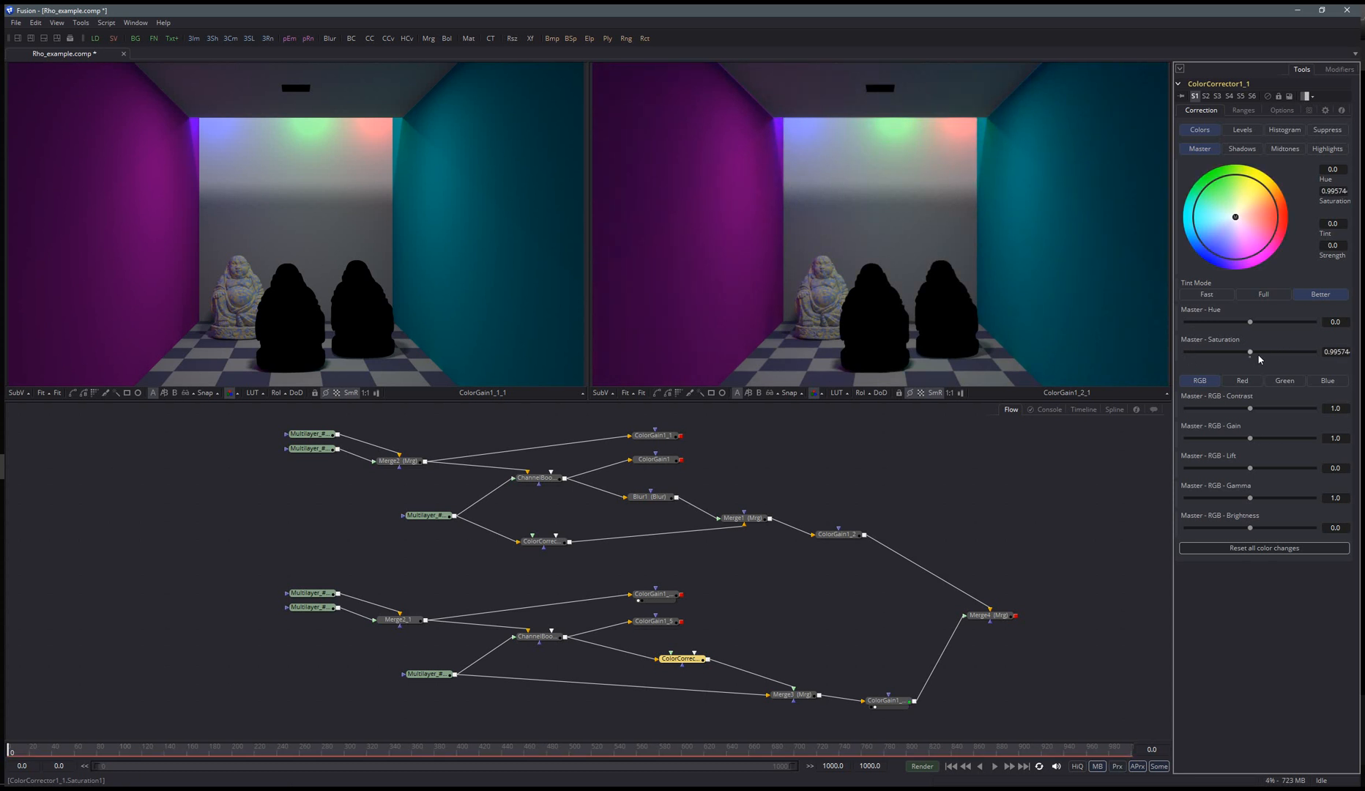
double_click(1341, 350)
type("1")
Step: Try different master RGB contrast values in ColorCorrector1_1, including 0, and restore the contrast to 1
left_click_drag(1252, 408, 1260, 409)
double_click(1335, 408)
type("0")
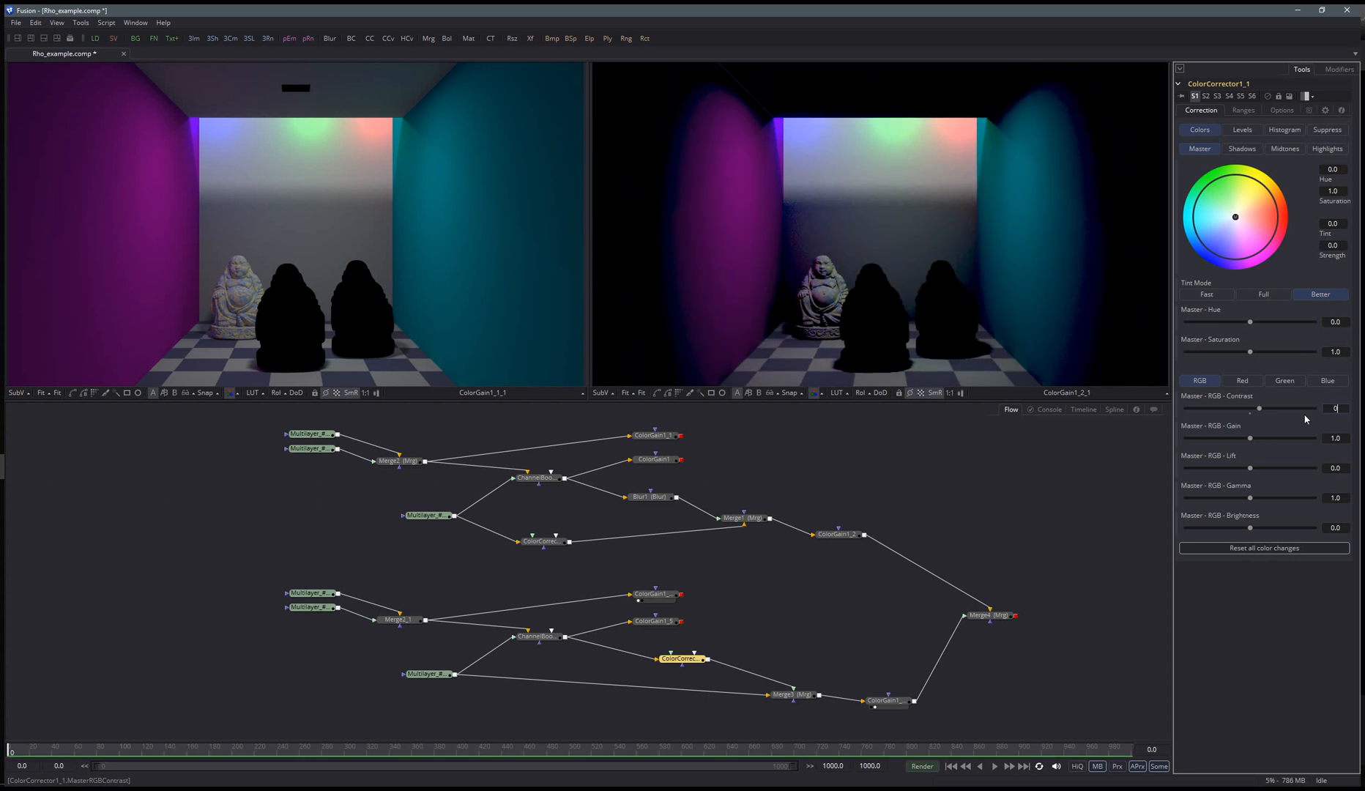
key("Tab")
left_click_drag(1185, 408, 1284, 443)
double_click(1335, 408)
type("1")
key("Tab")
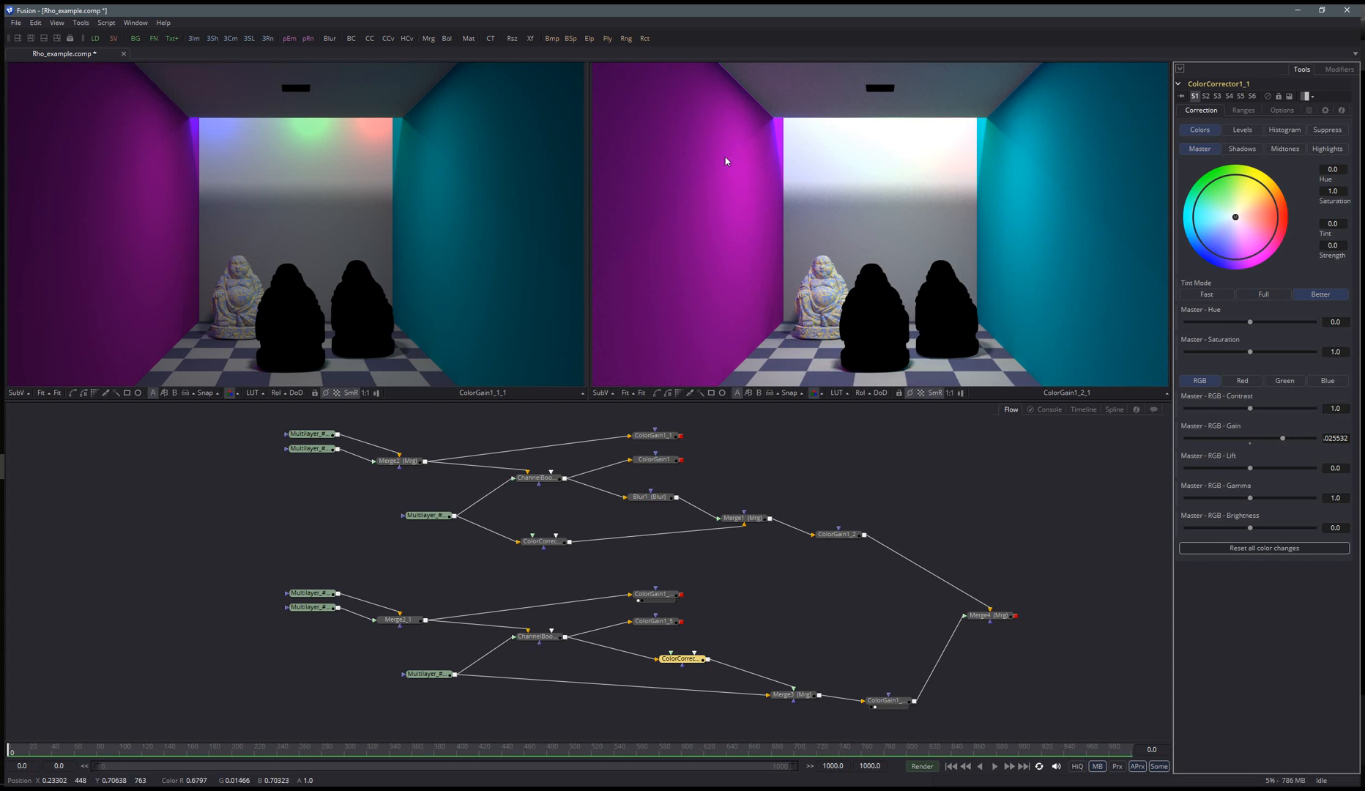
Step: Feed ColorGain1_2_1 directly from ColorCorrector1_1, bypassing Merge3, and lower the corrector's master RGB gain to about 0.3
mouse_move(1283, 439)
left_mouse_down()
mouse_move(1241, 440)
mouse_move(1283, 439)
left_mouse_up()
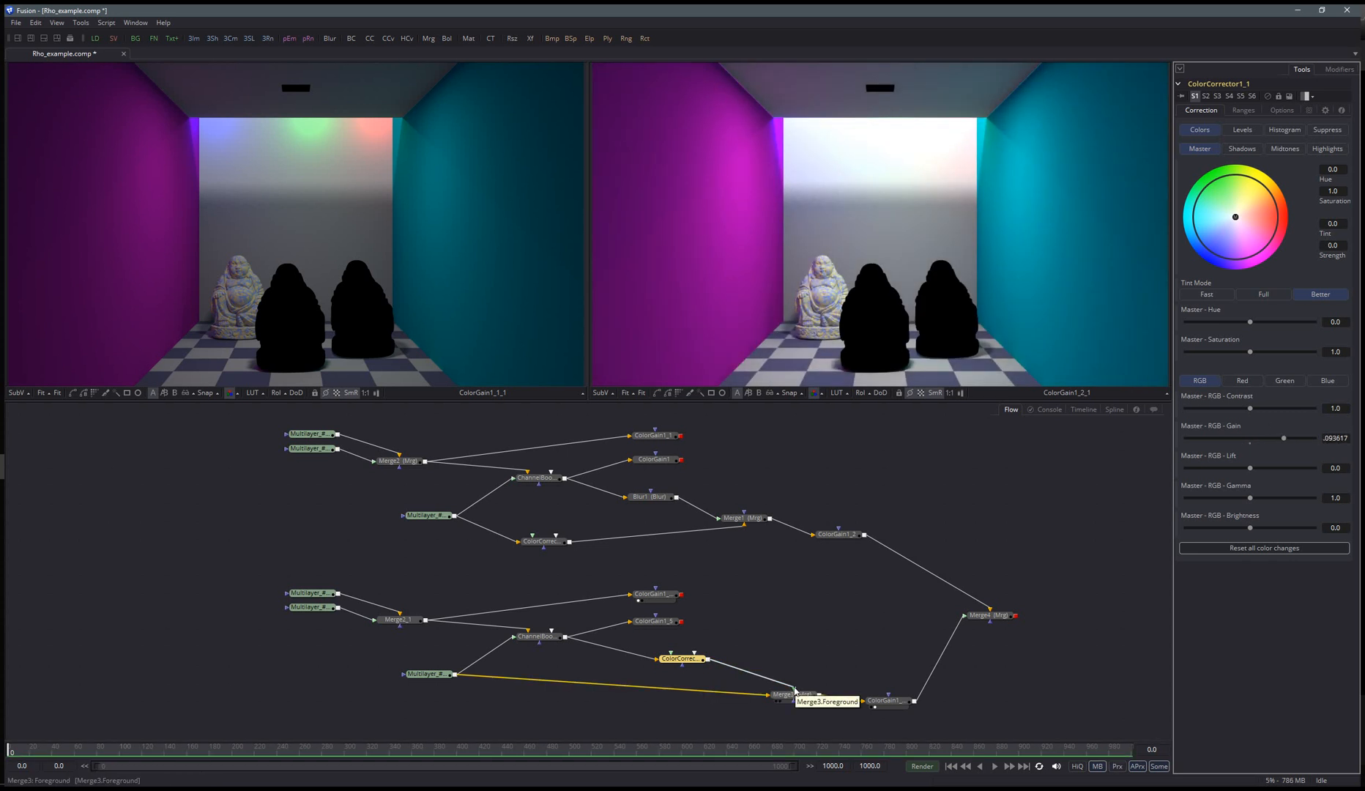
left_click_drag(795, 690, 866, 704)
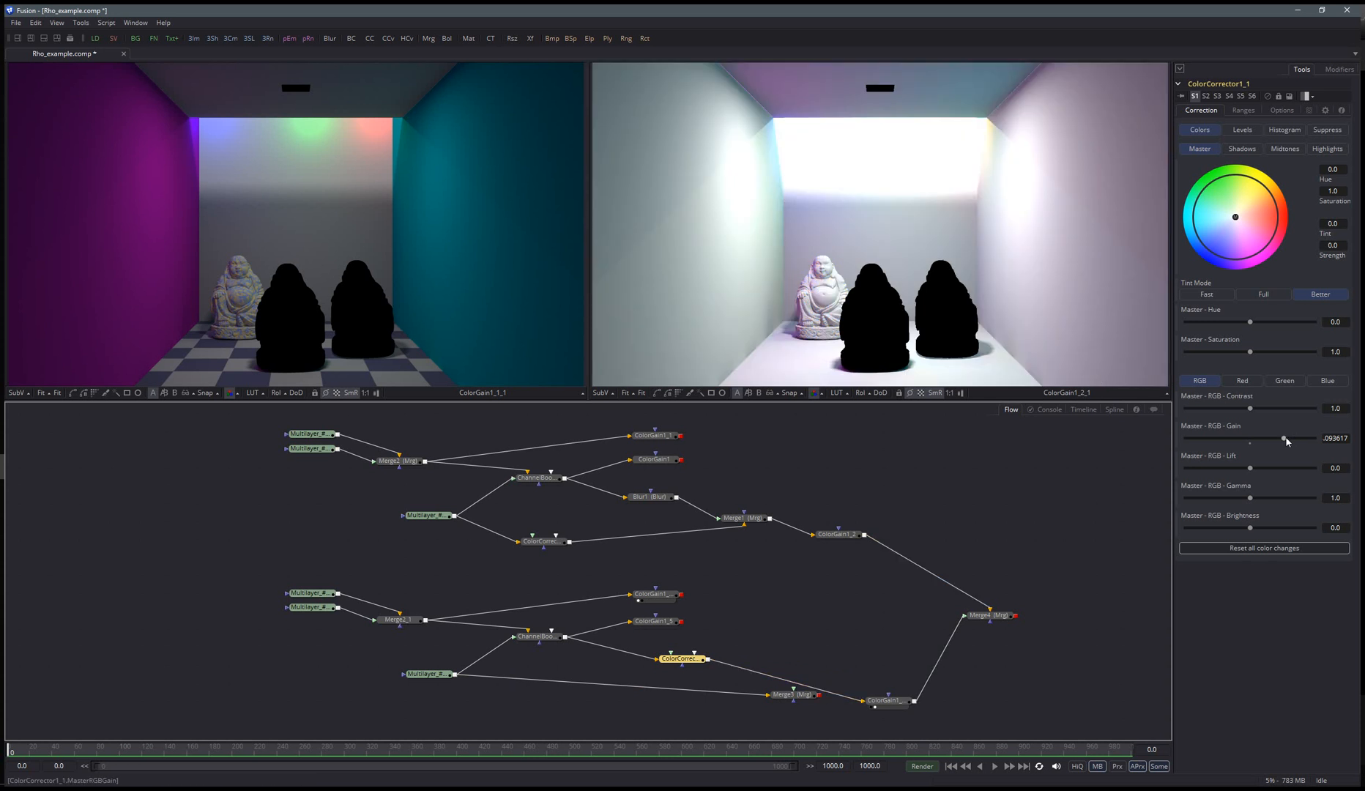
left_click_drag(1288, 440, 1207, 439)
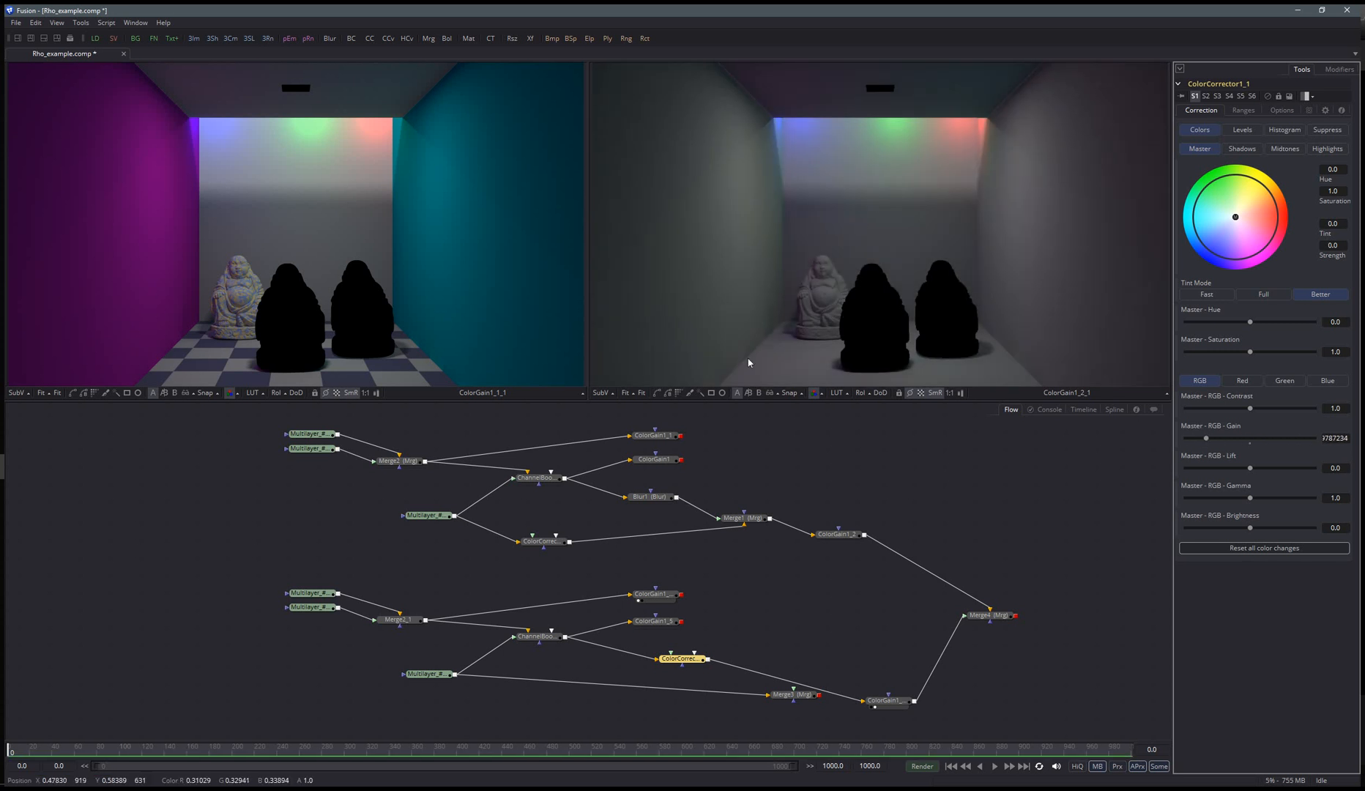
Step: Compare ColorGain1_1 in the first viewer with ColorGain1 in the second, check Blur1, and show ColorGain1_2 in the second viewer instead
left_click(639, 442)
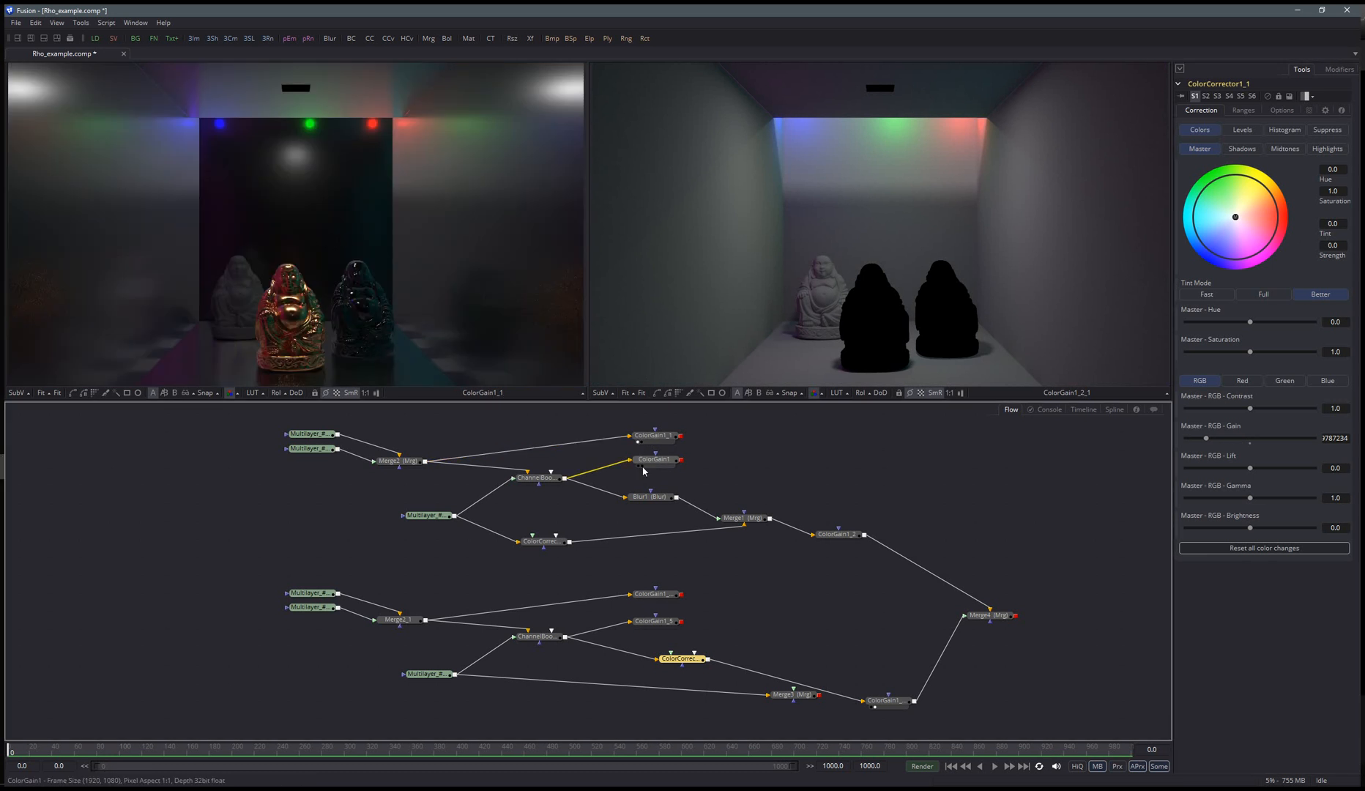
key("2")
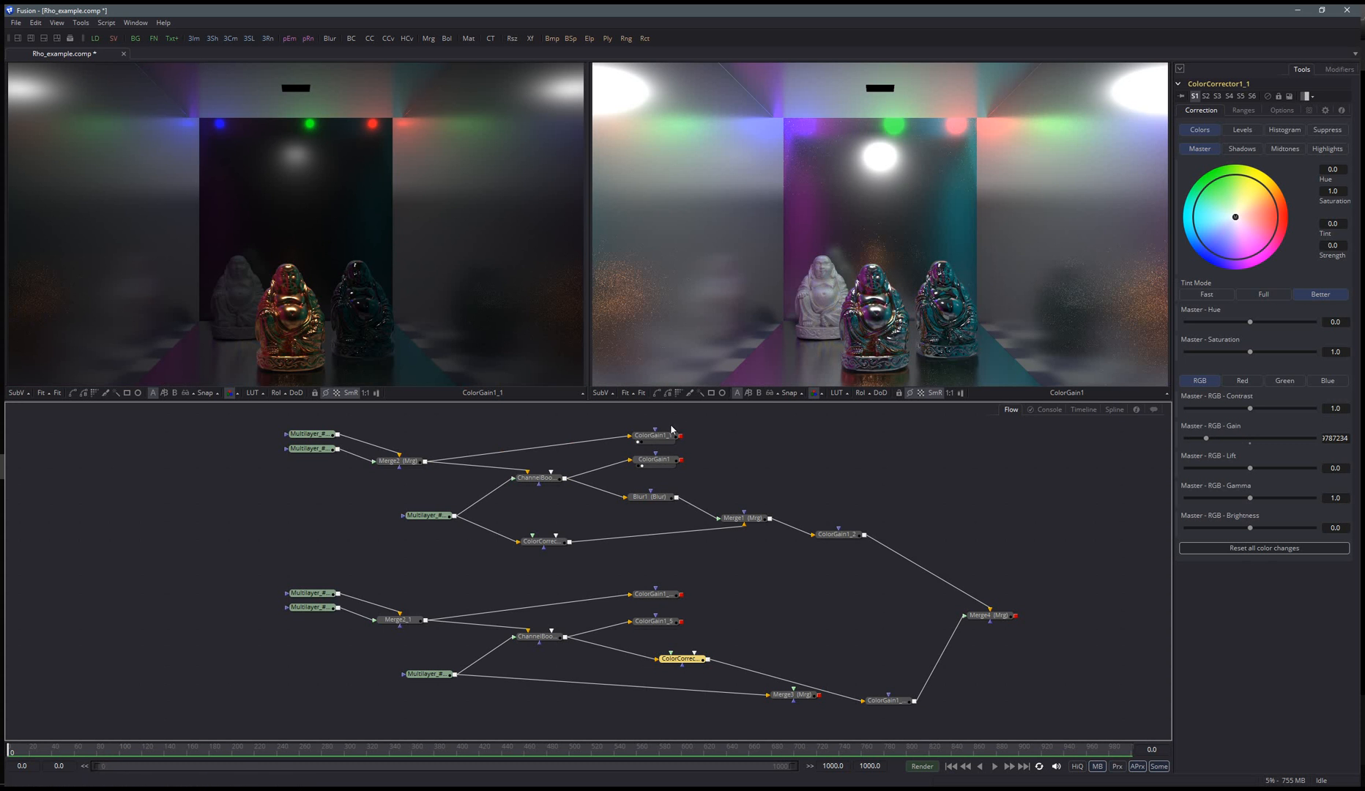
left_click(649, 499)
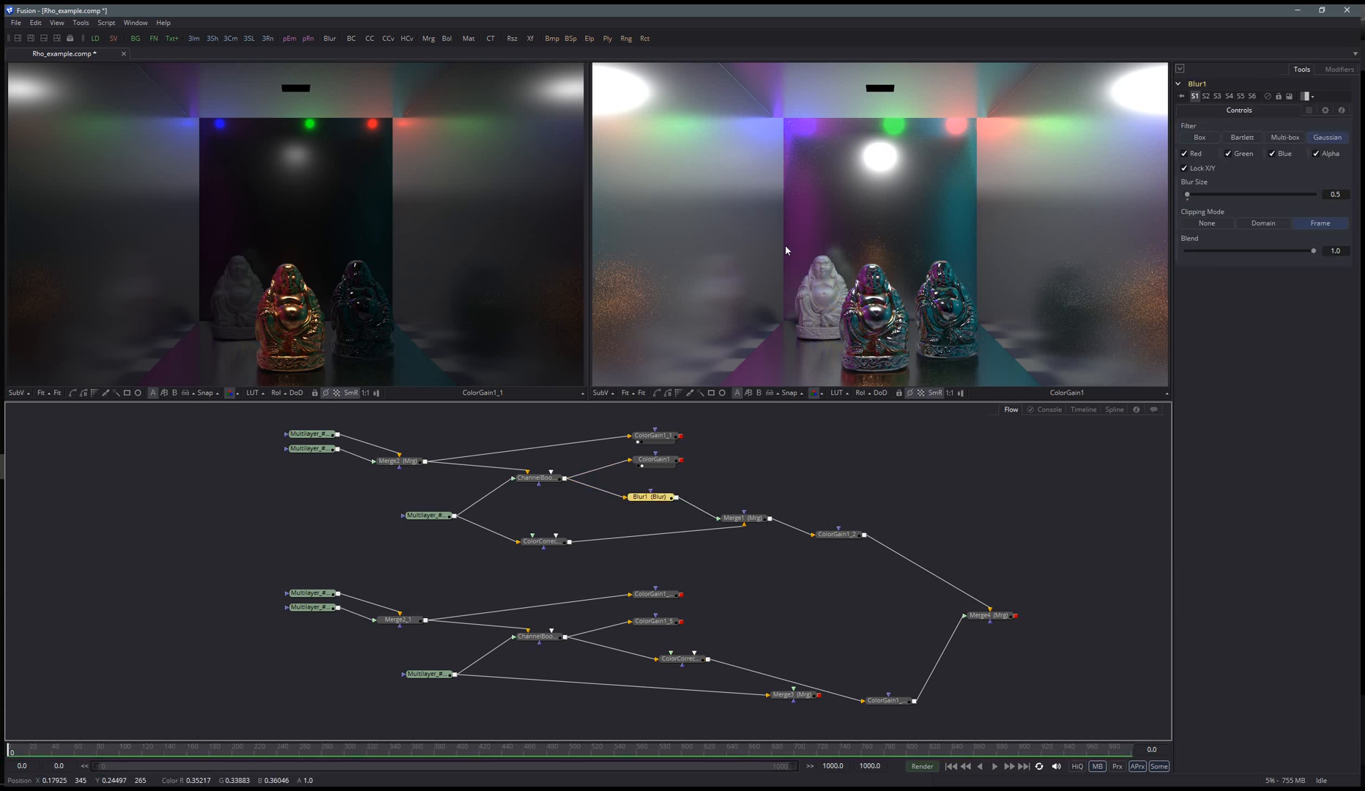
left_click(744, 521)
left_click(828, 537)
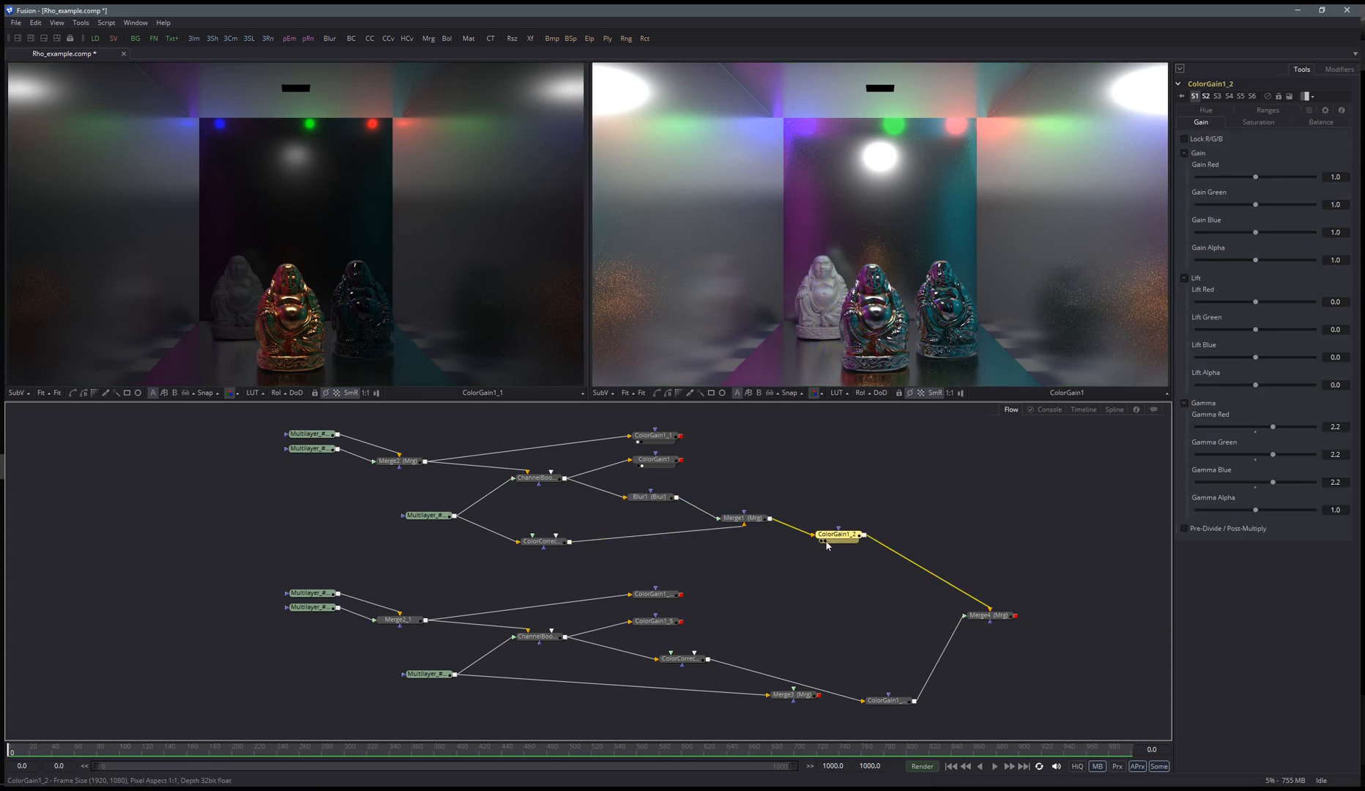
key("2")
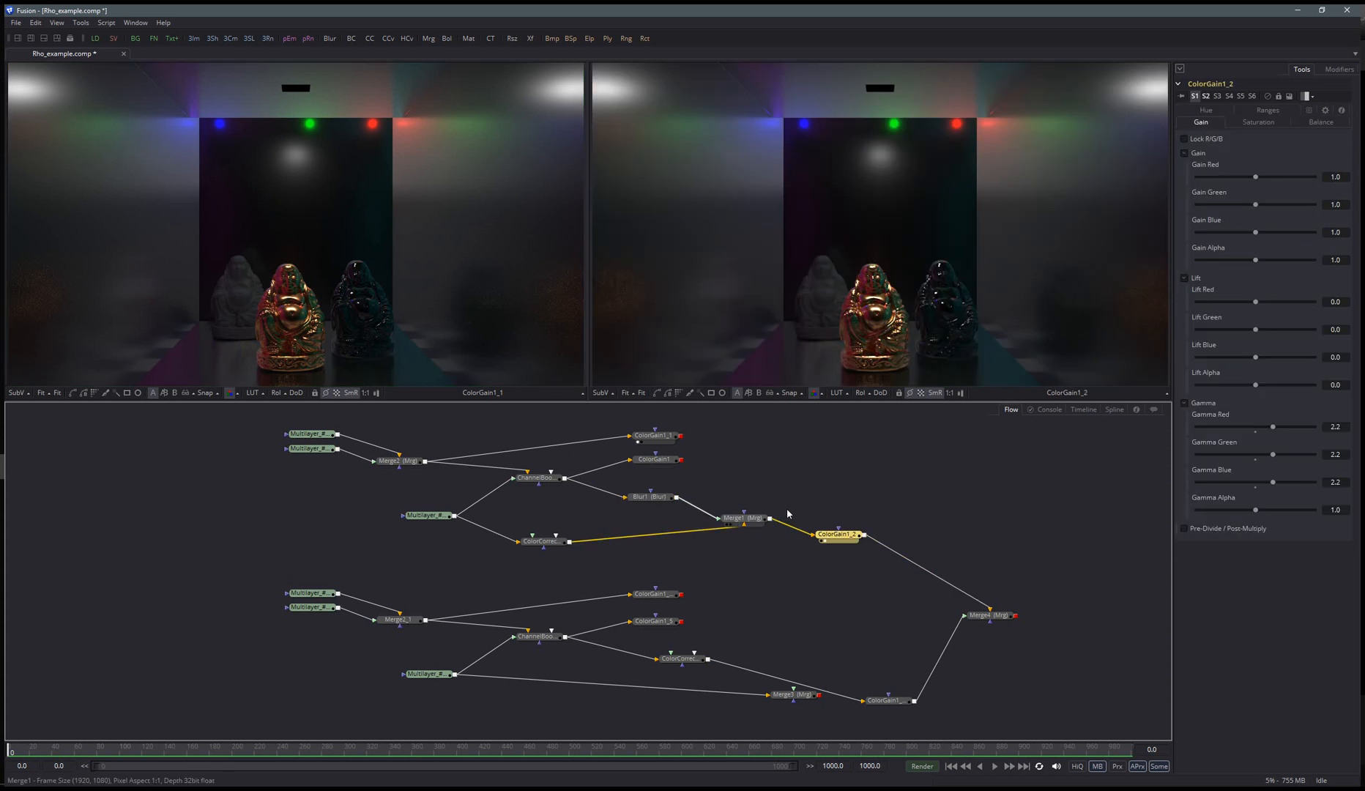
Step: Try a Blur1 size of about 17.4 on the divided specular lighting, and bring it back down to about 0.43
left_click(647, 498)
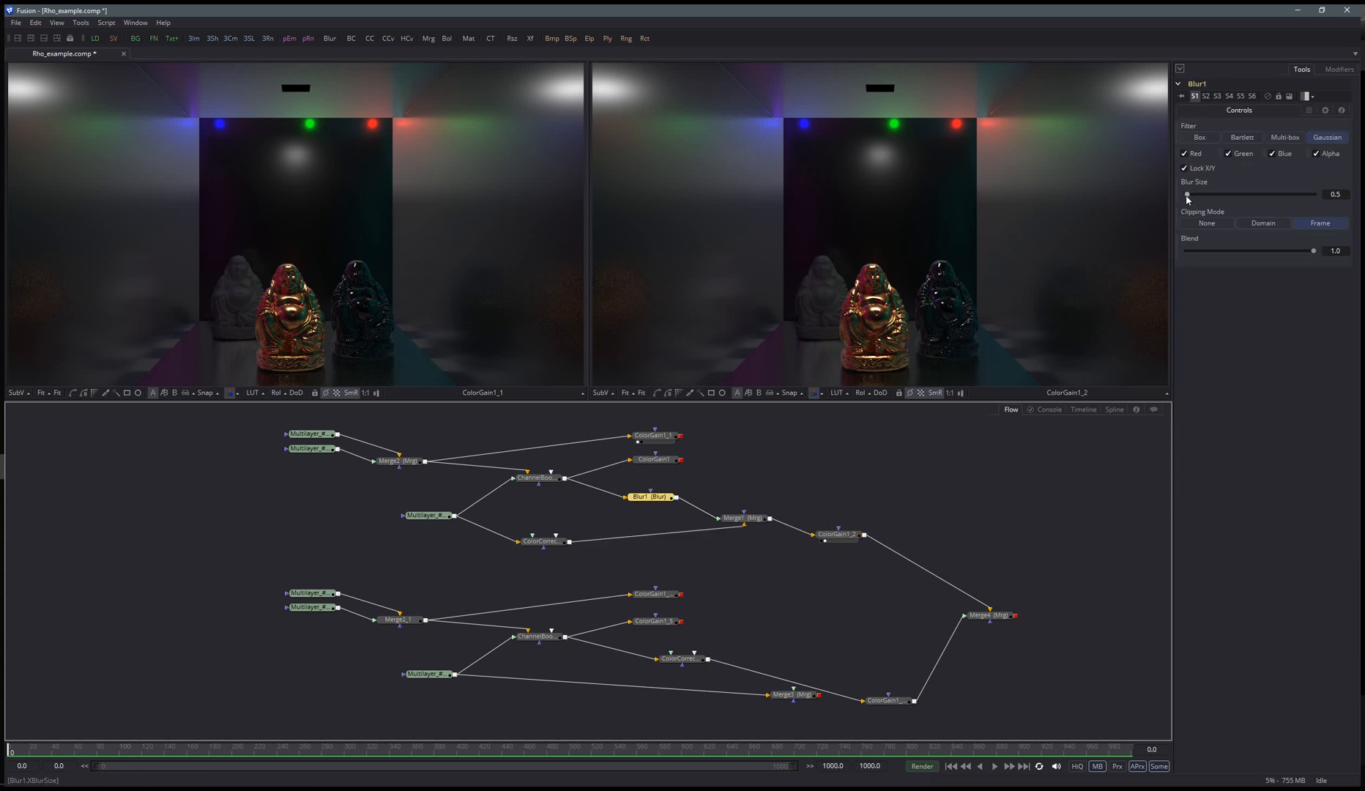
left_click_drag(1187, 198, 1208, 194)
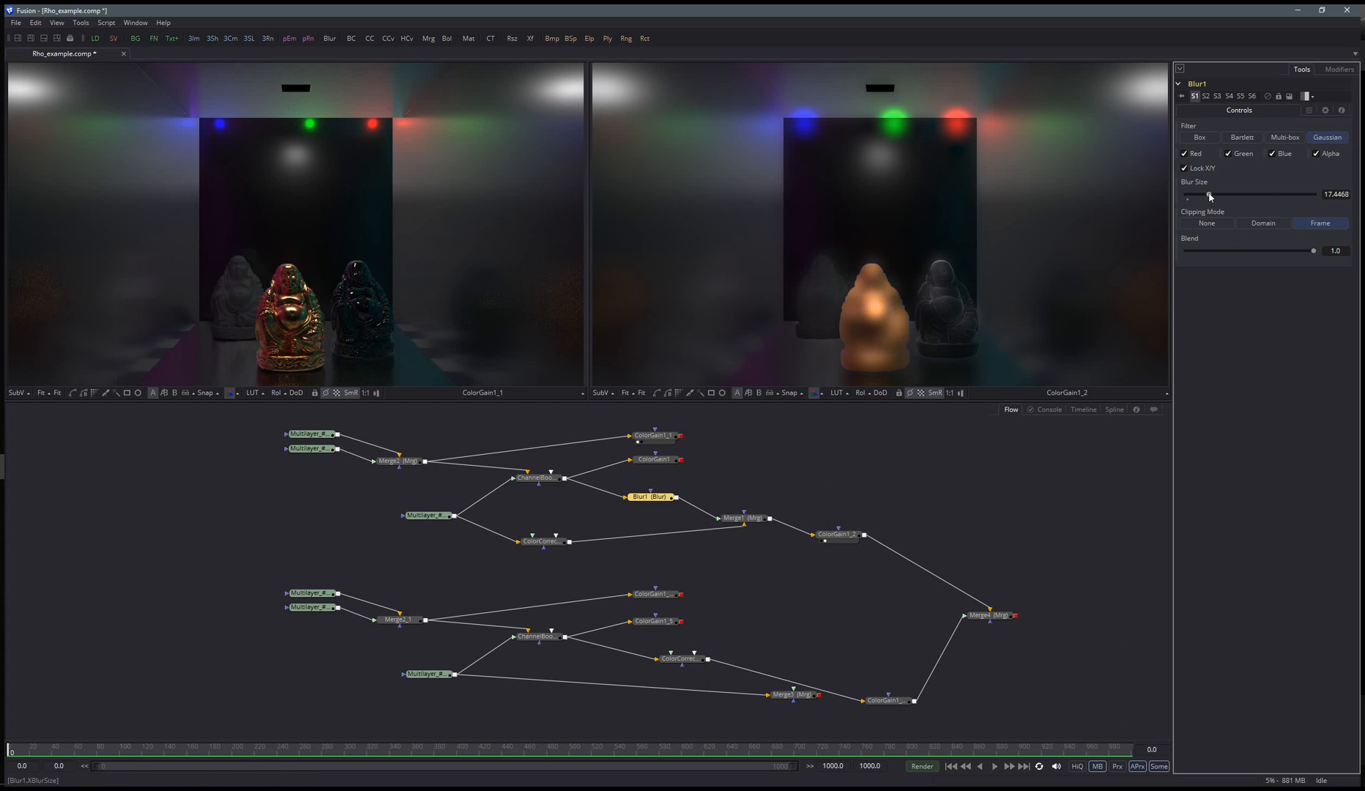
left_click_drag(1210, 196, 1188, 197)
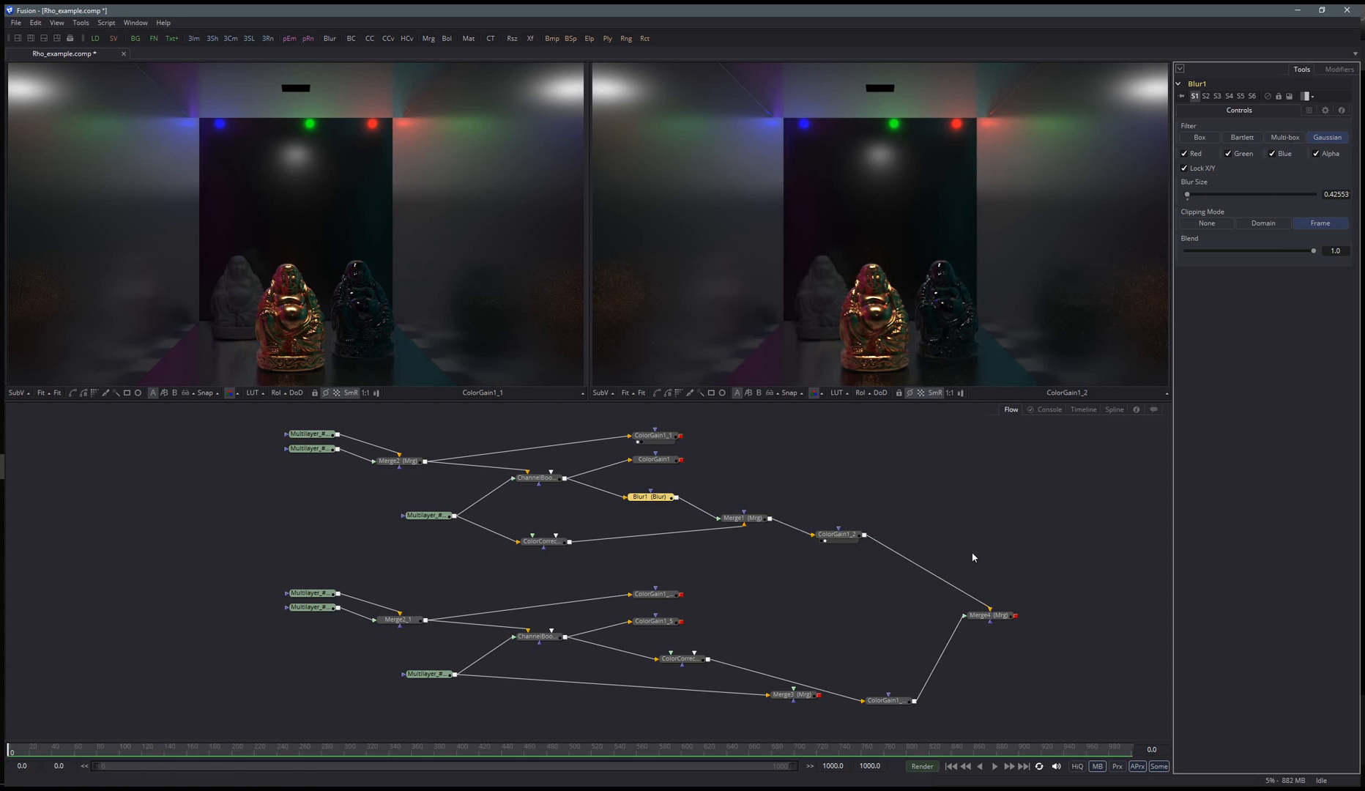
Step: View Merge4 in the second viewer, and reconnect ColorCorrector1_1 to Merge3's foreground so that Merge3 feeds ColorGain1_2_1
left_click(981, 619)
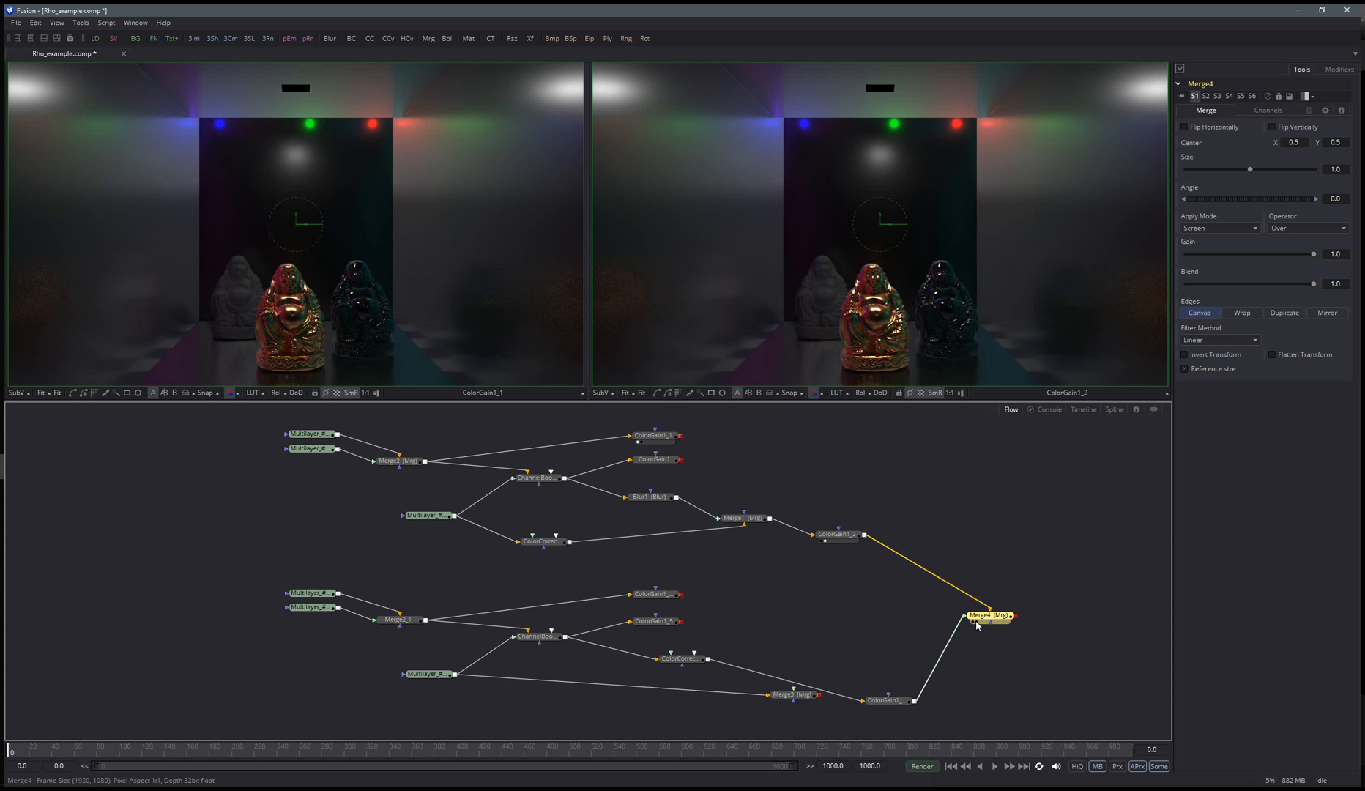
key("2")
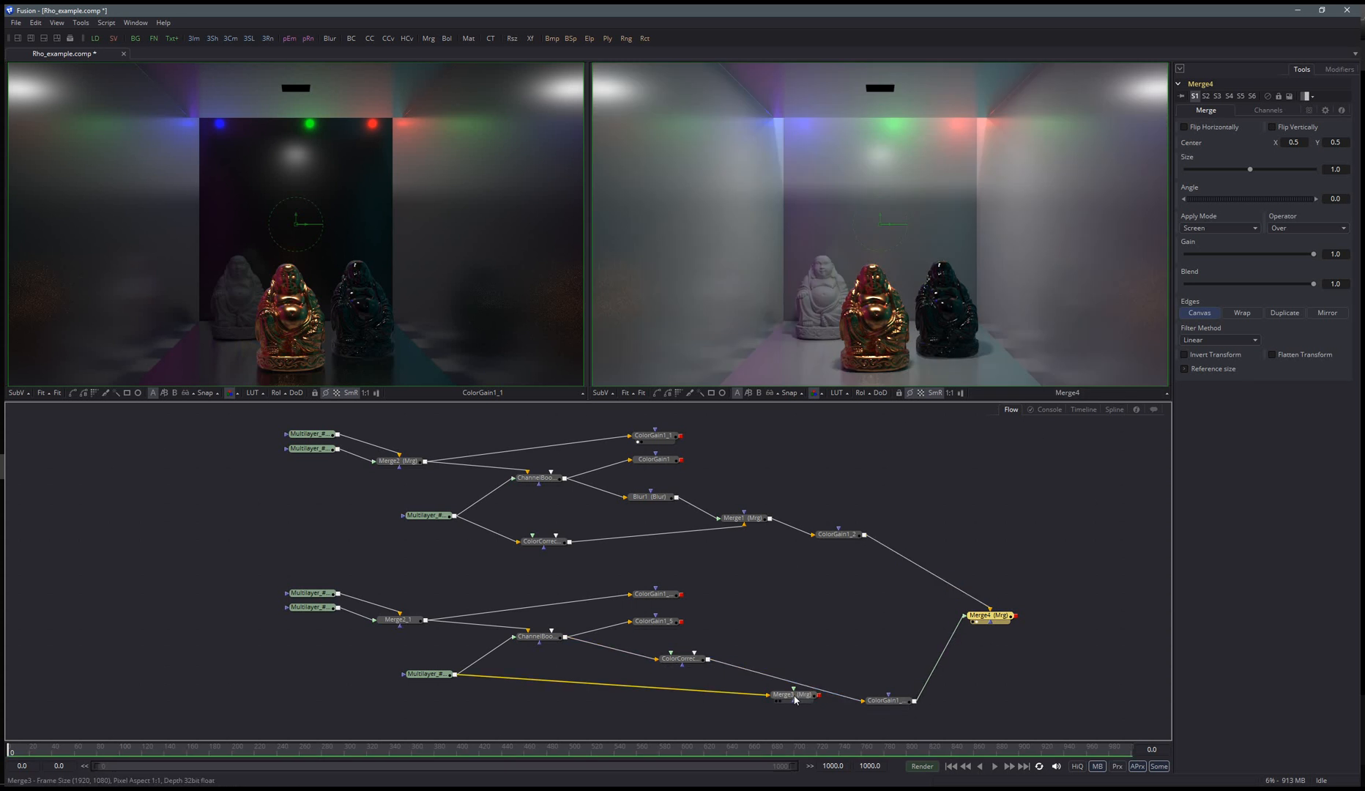
left_click_drag(798, 701, 792, 704)
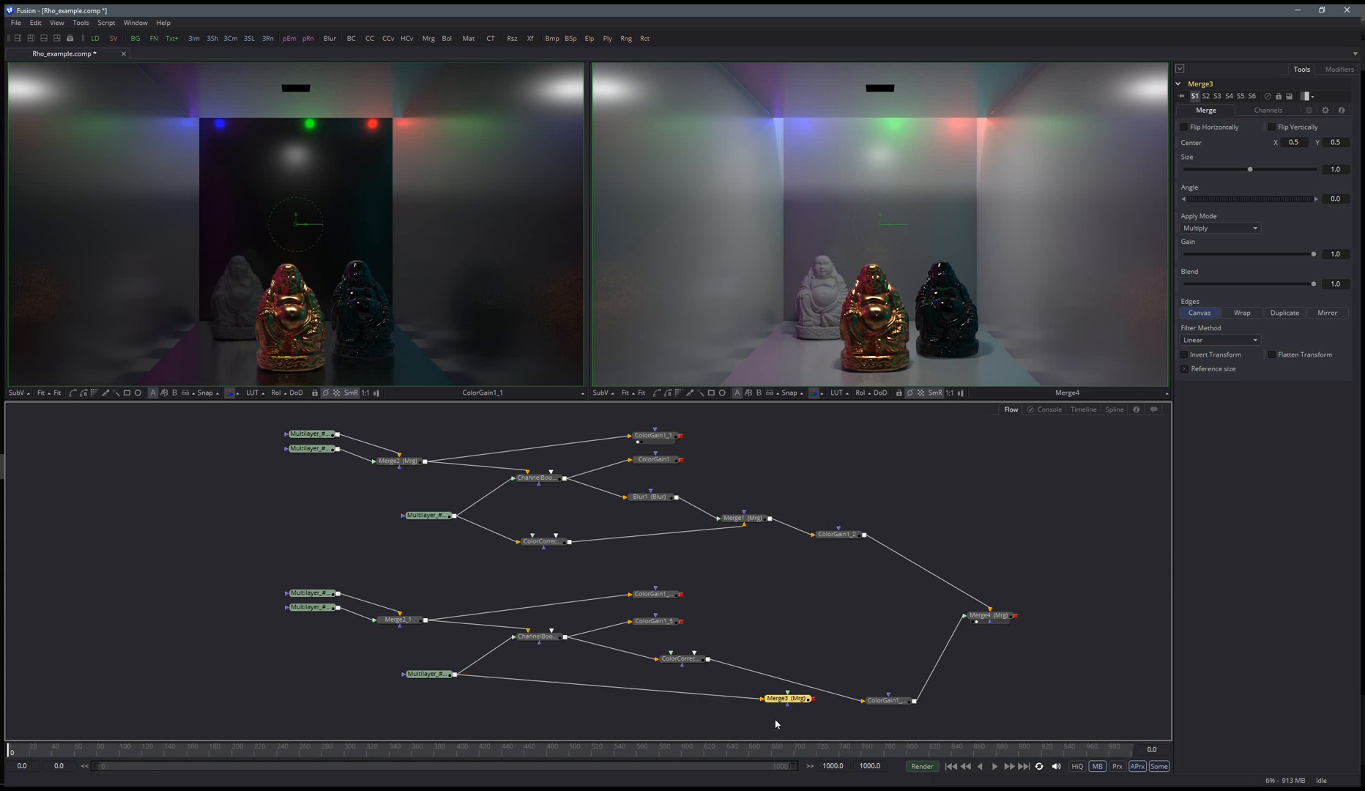
left_click_drag(785, 702, 797, 705)
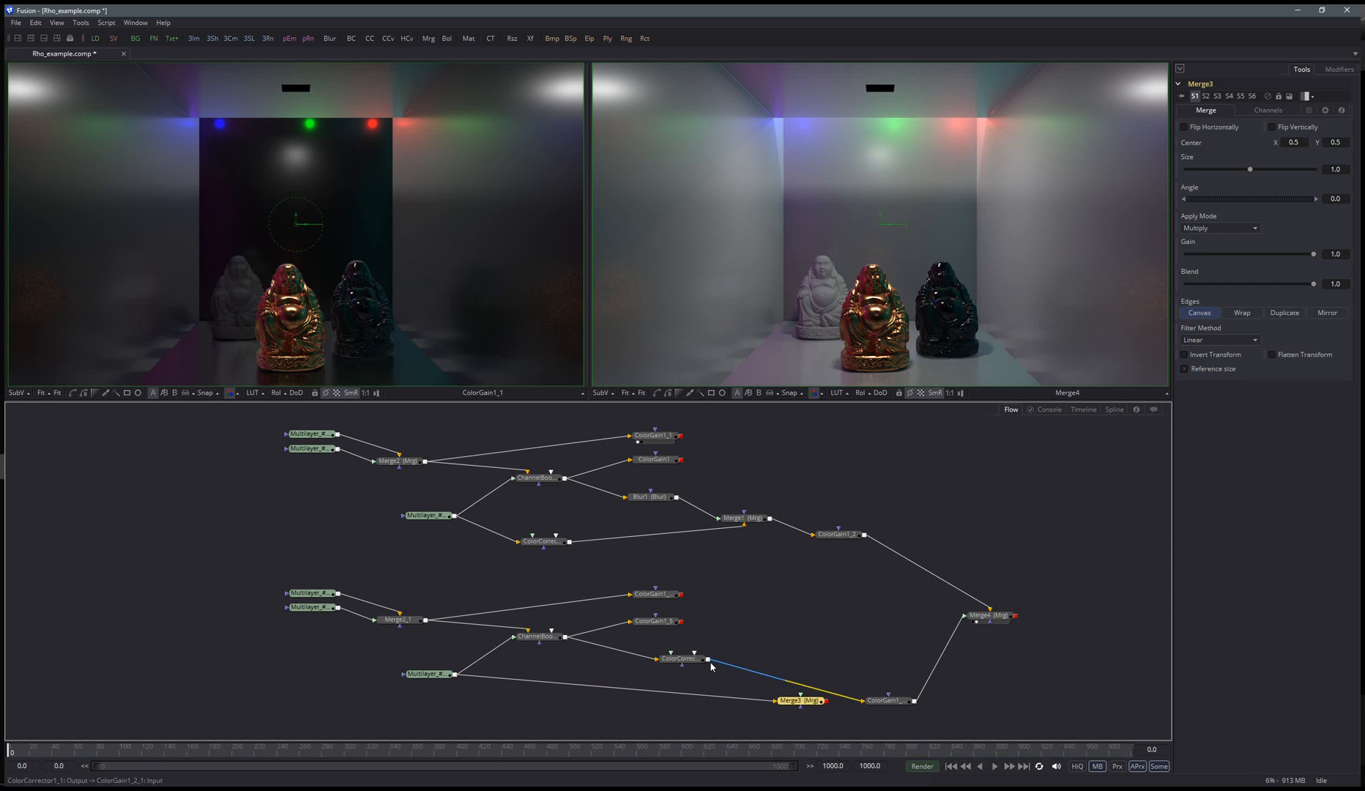
left_click_drag(707, 659, 802, 697)
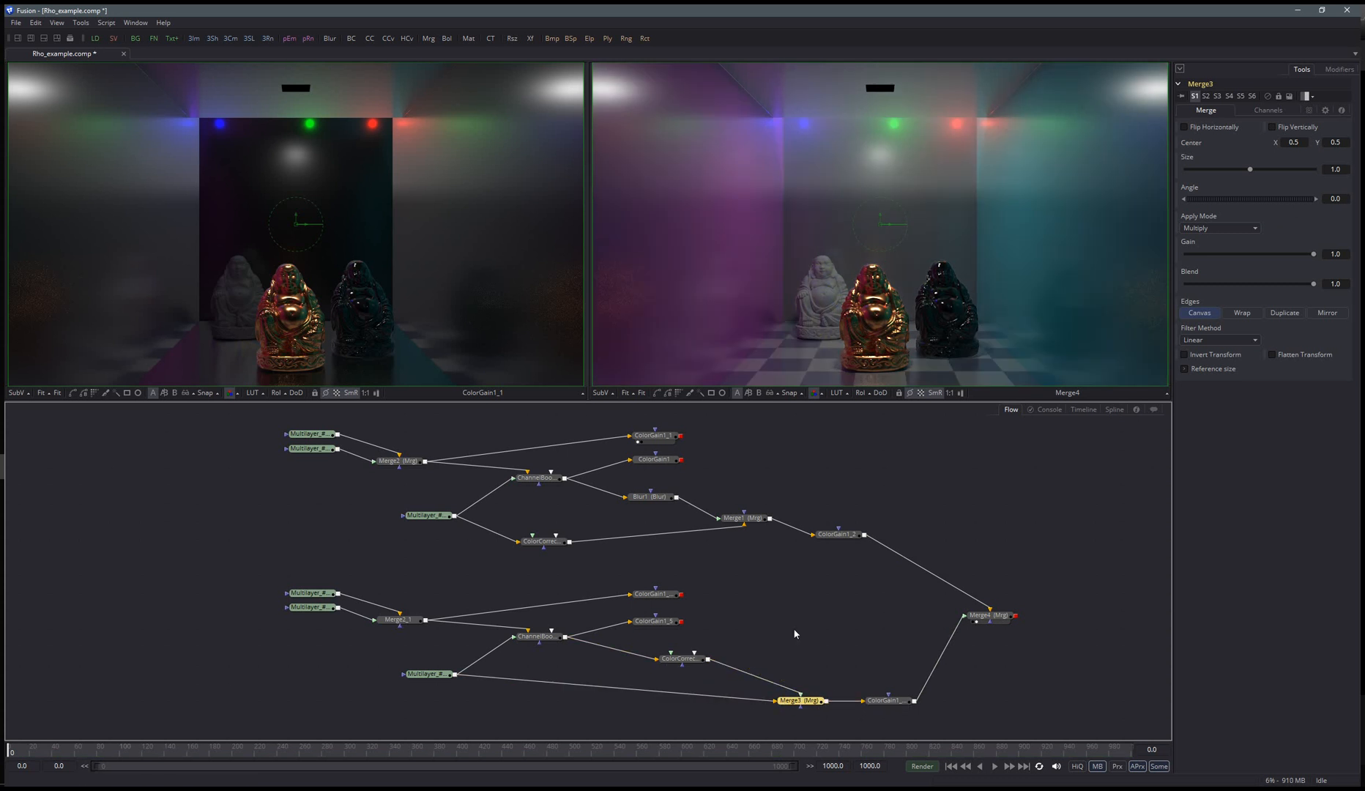
Step: Raise the master RGB gain of the diffuse branch's ColorCorrector1_1 while viewing the combined result
left_click(681, 663)
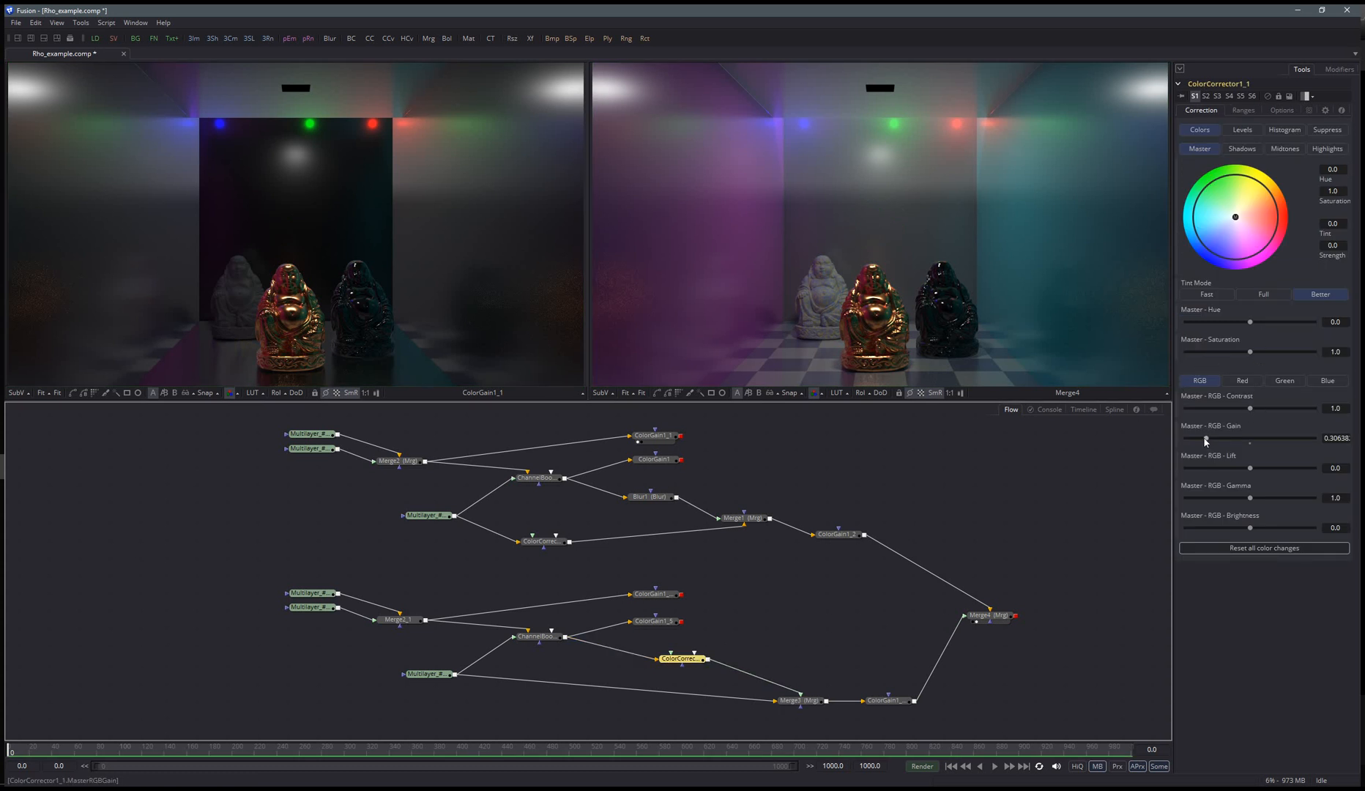
left_click_drag(1206, 438, 1263, 439)
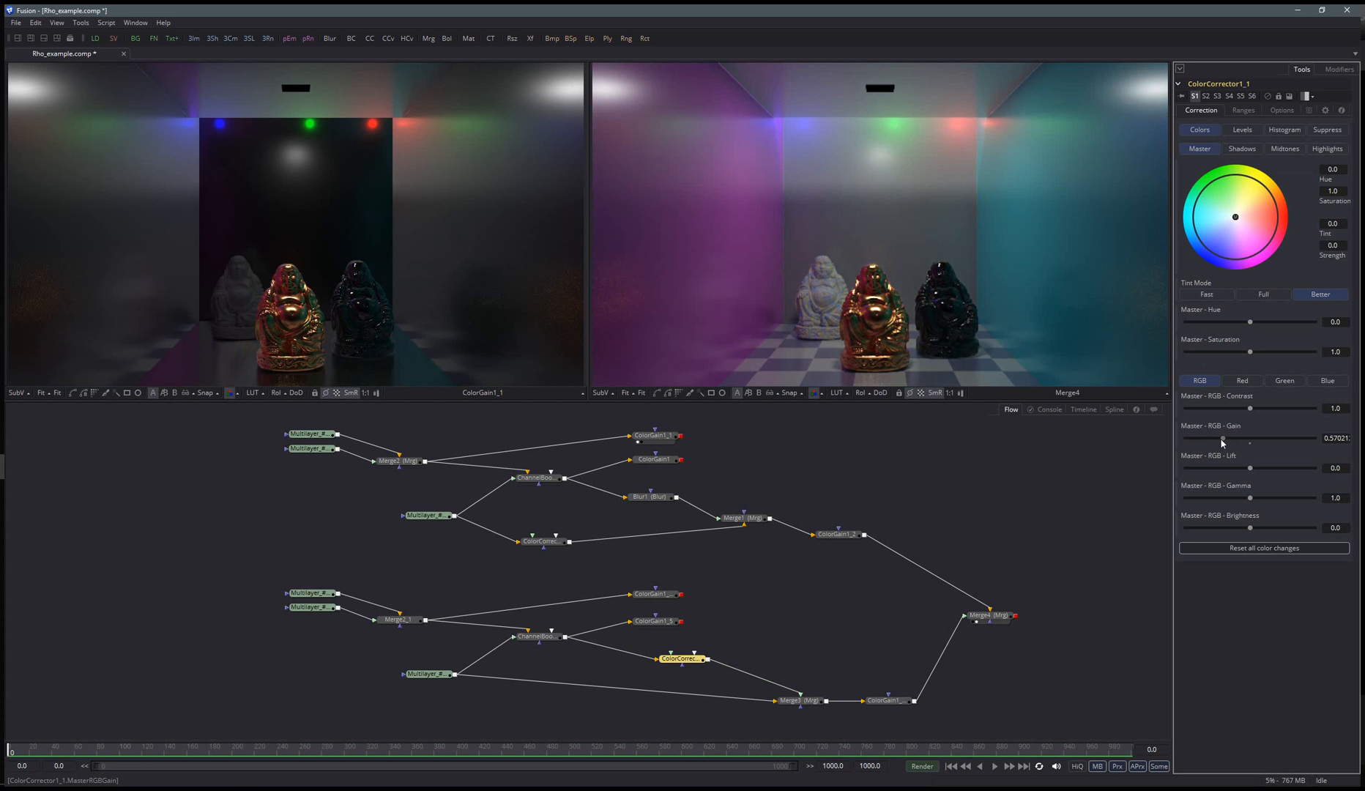